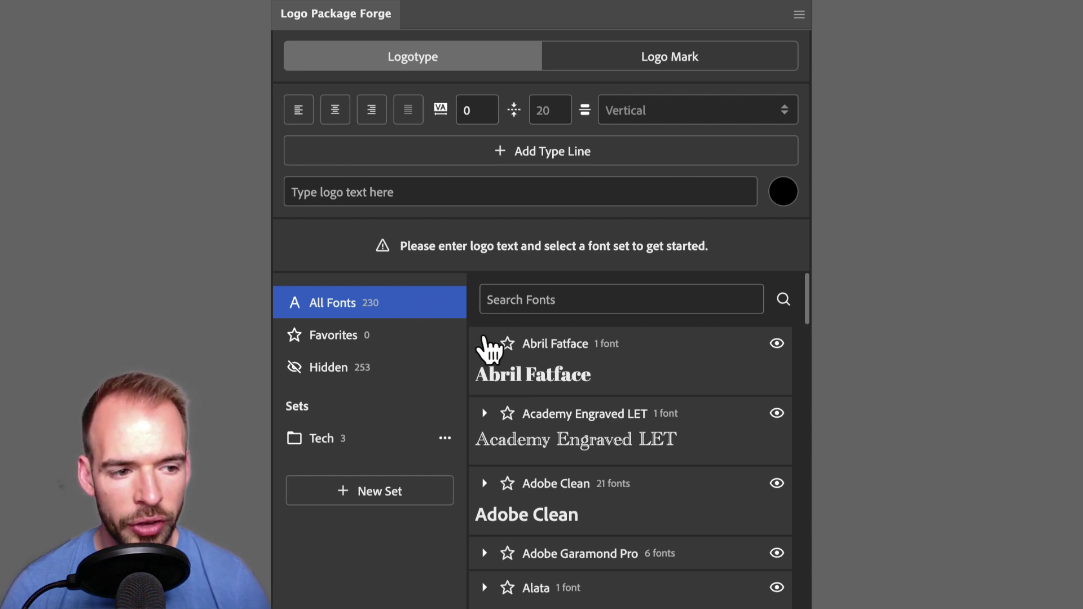
Mark Abril Fatface as a favourite font
{"action": "scroll", "coordinate": [672, 501], "scroll_direction": "down", "scroll_amount": 2}
{"action": "scroll", "coordinate": [672, 501], "scroll_direction": "down", "scroll_amount": 9}
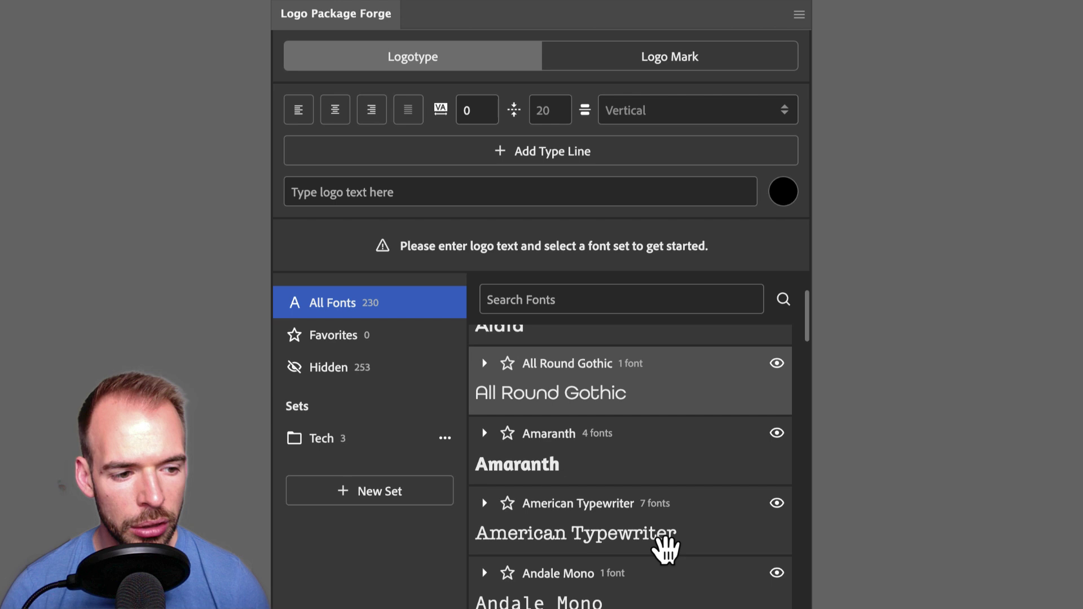
{"action": "scroll", "coordinate": [666, 550], "scroll_direction": "down", "scroll_amount": 4}
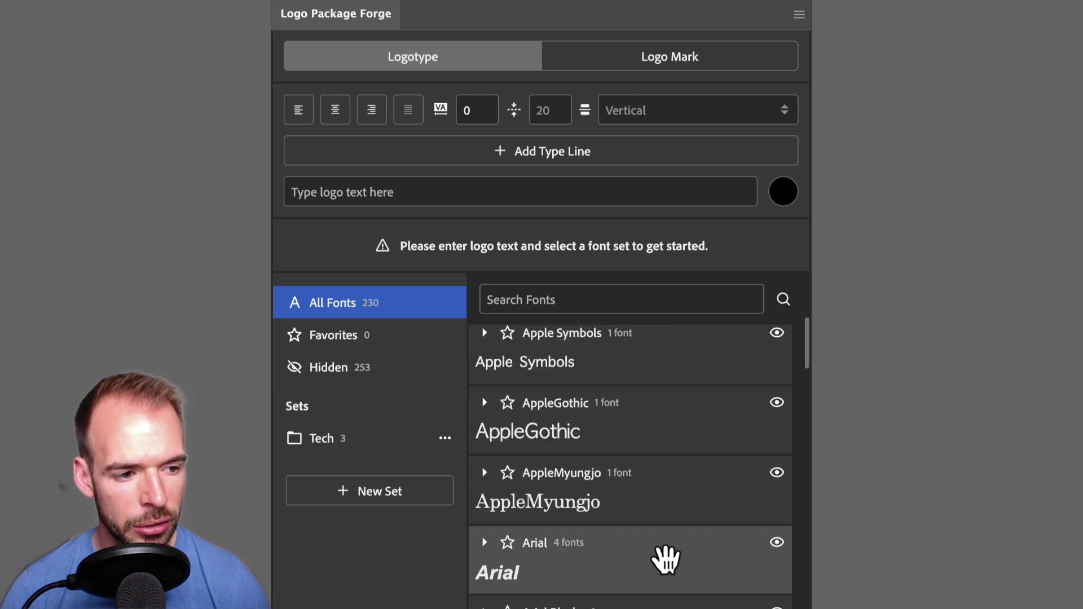
{"action": "scroll", "coordinate": [665, 556], "scroll_direction": "up", "scroll_amount": 10}
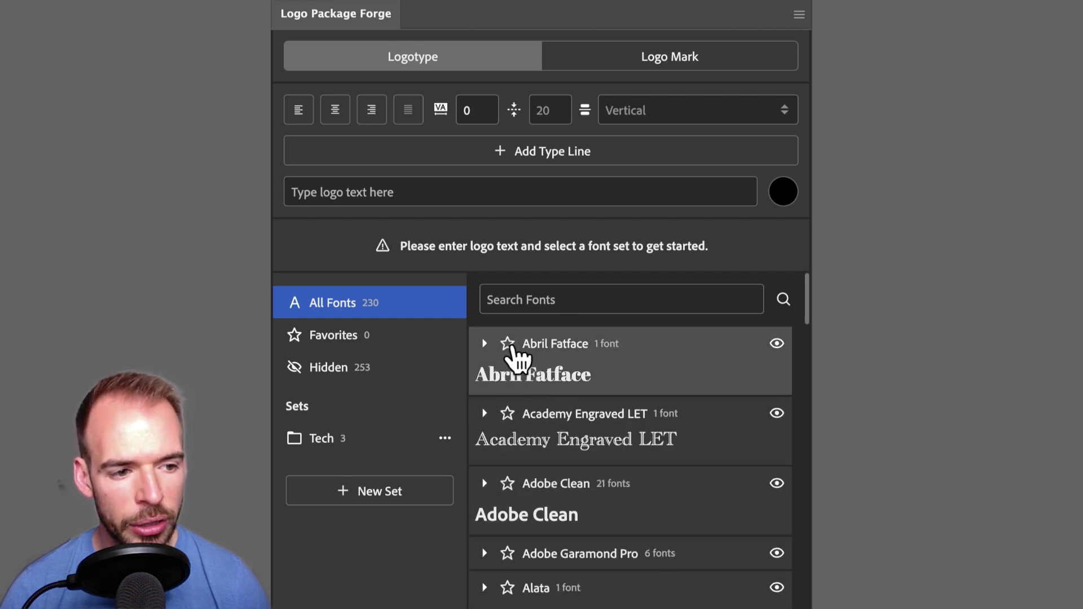
{"action": "left_click", "coordinate": [508, 345]}
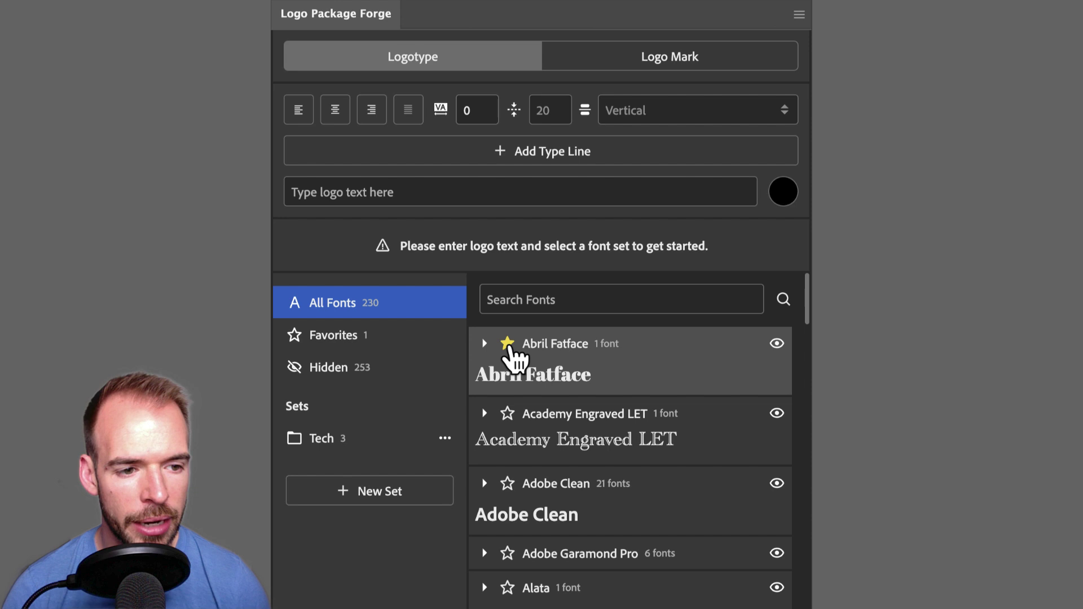
Review the 1 favourite and 253 hidden fonts, then return to All Fonts (230)
{"action": "left_click", "coordinate": [338, 342]}
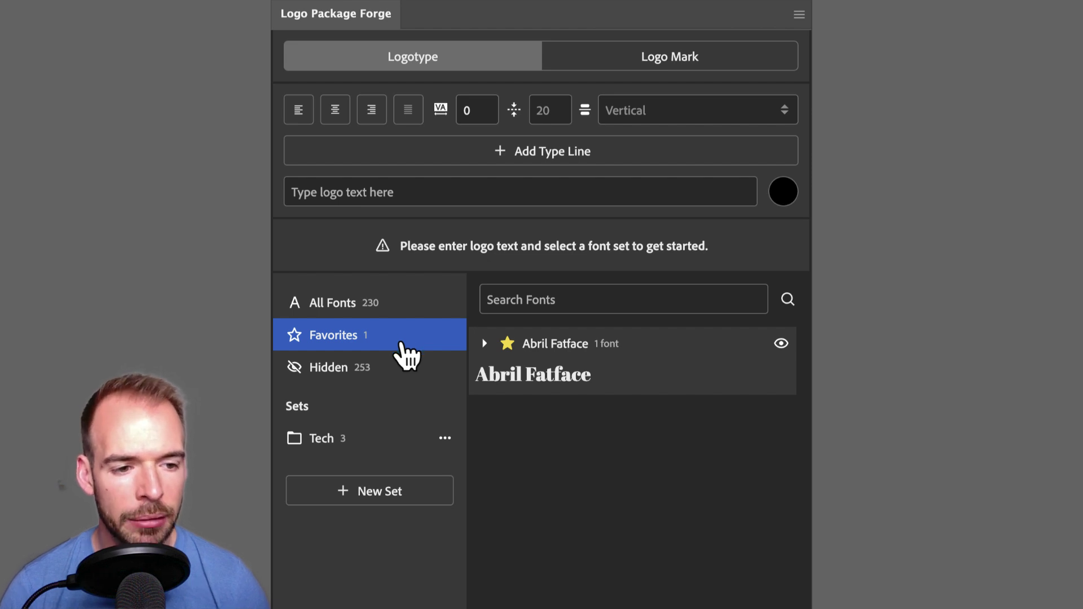
{"action": "left_click", "coordinate": [397, 373]}
{"action": "scroll", "coordinate": [644, 427], "scroll_direction": "down", "scroll_amount": 5}
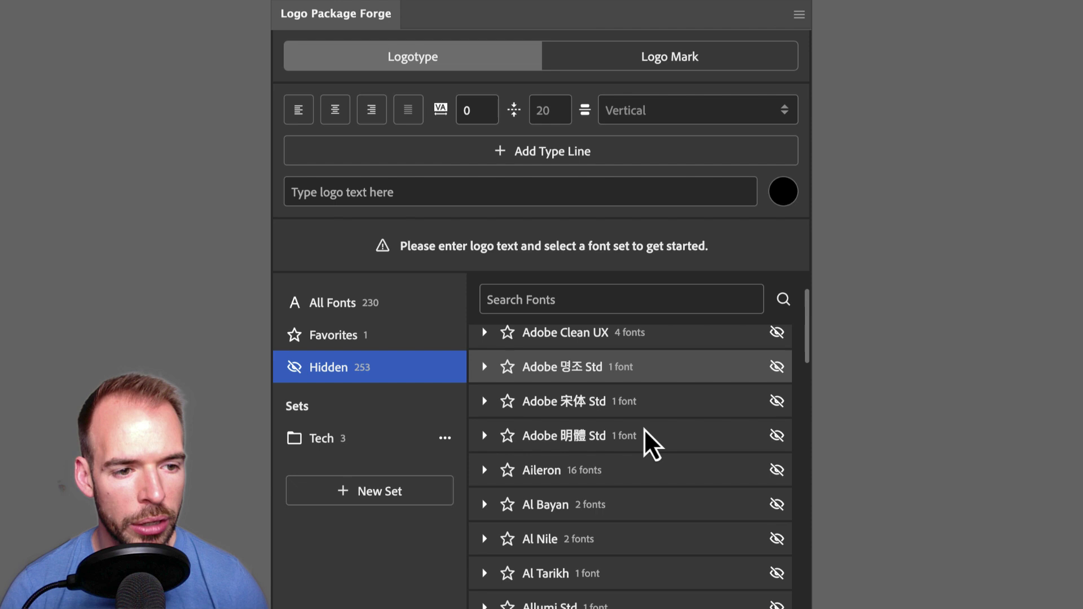
{"action": "scroll", "coordinate": [644, 435], "scroll_direction": "down", "scroll_amount": 4}
{"action": "scroll", "coordinate": [639, 451], "scroll_direction": "up", "scroll_amount": 3}
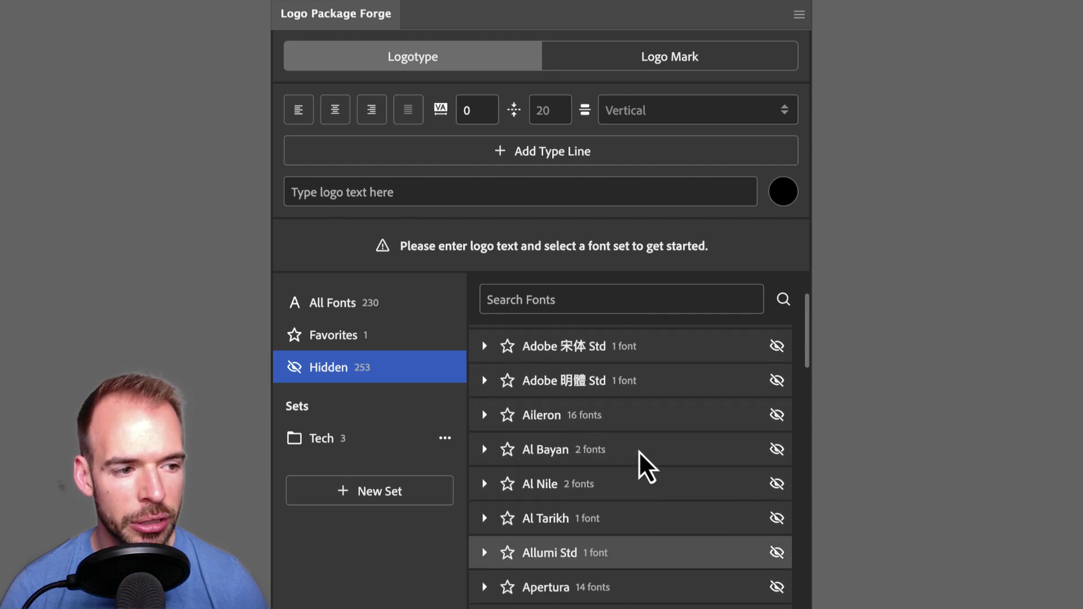
{"action": "scroll", "coordinate": [638, 451], "scroll_direction": "up", "scroll_amount": 7}
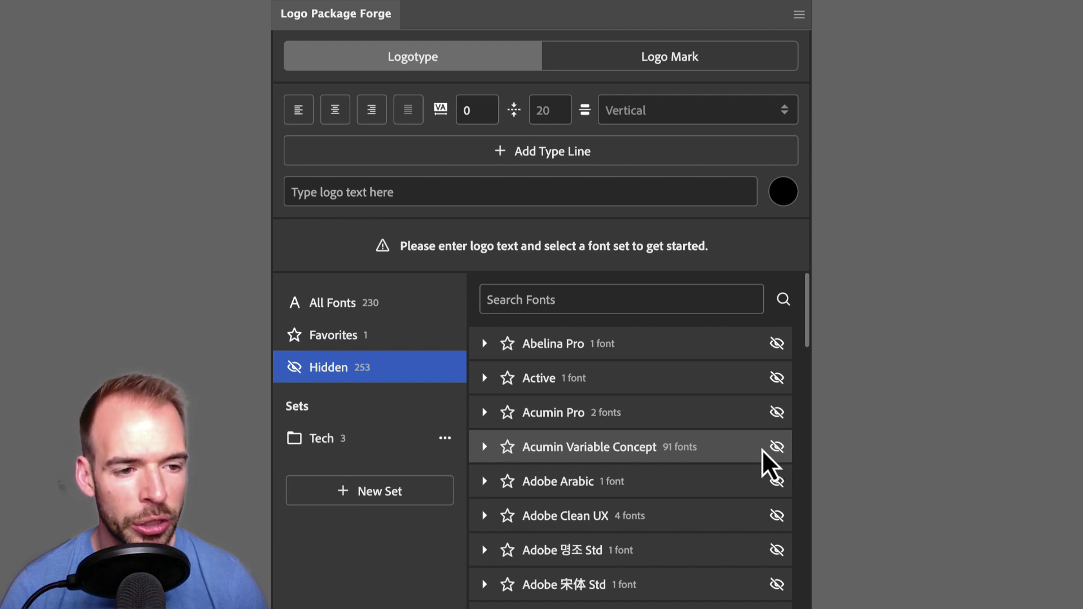
{"action": "left_click", "coordinate": [356, 310]}
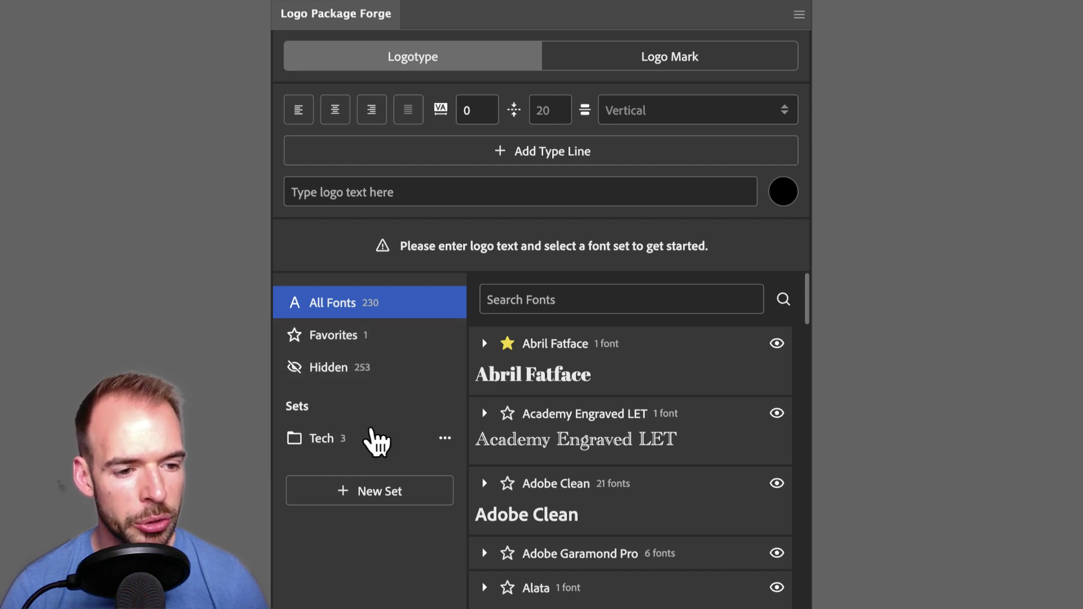
Create an empty font set named Fashion beside the 3-font Tech set, then return to All Fonts
{"action": "left_click", "coordinate": [324, 440]}
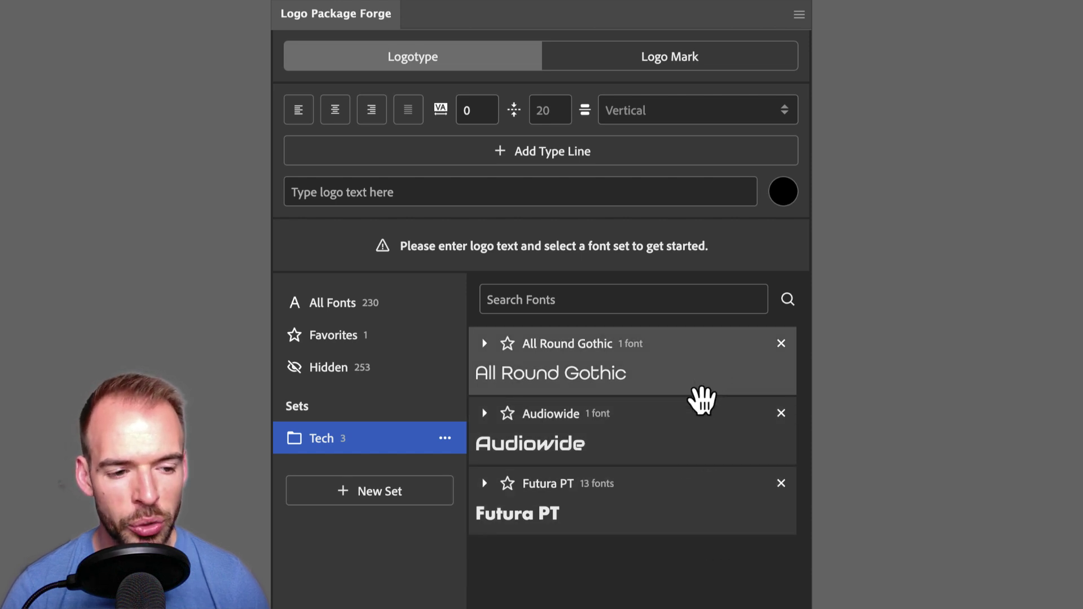
{"action": "left_click", "coordinate": [375, 497]}
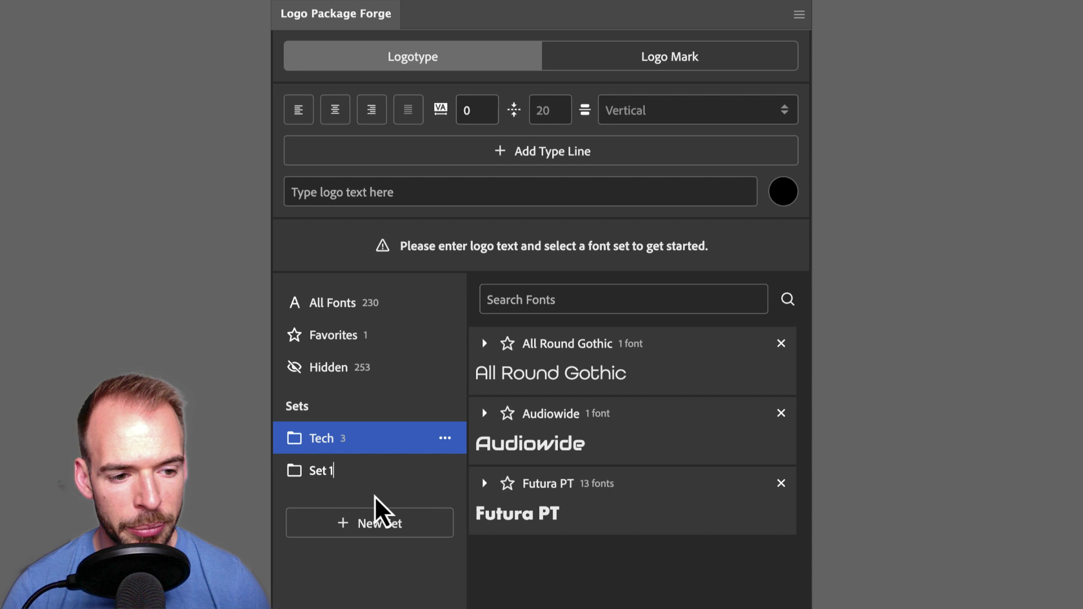
{"action": "type", "text": "Fashion"}
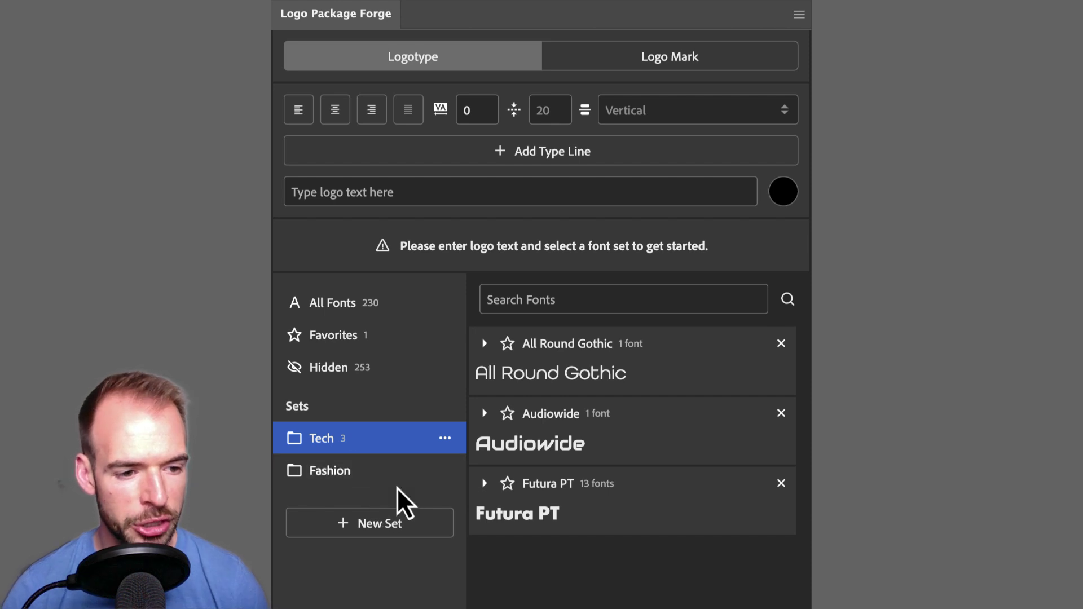
{"action": "left_click", "coordinate": [398, 484]}
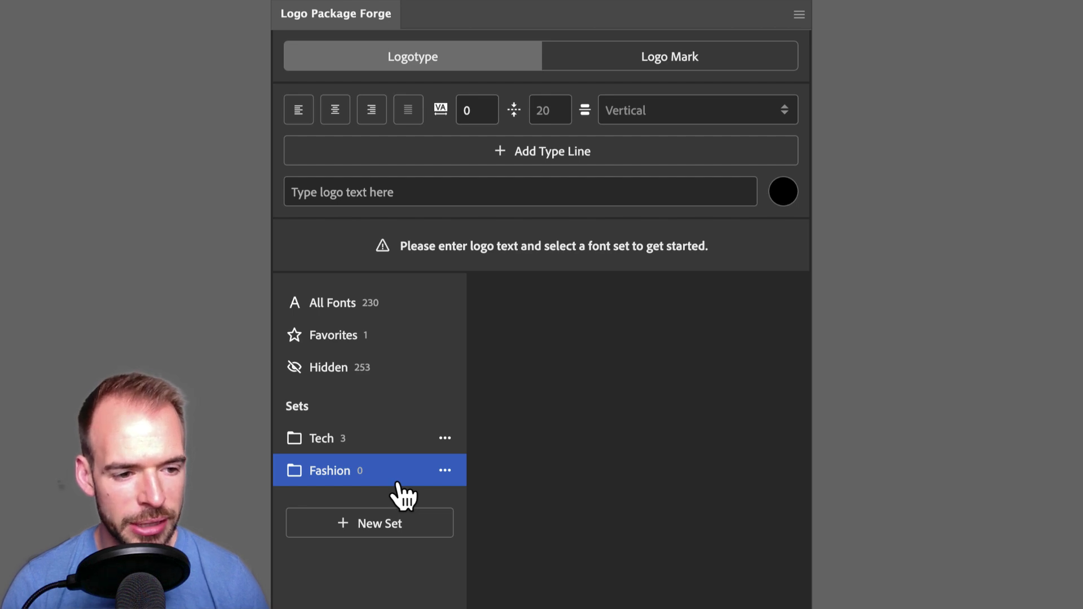
{"action": "left_click", "coordinate": [402, 310]}
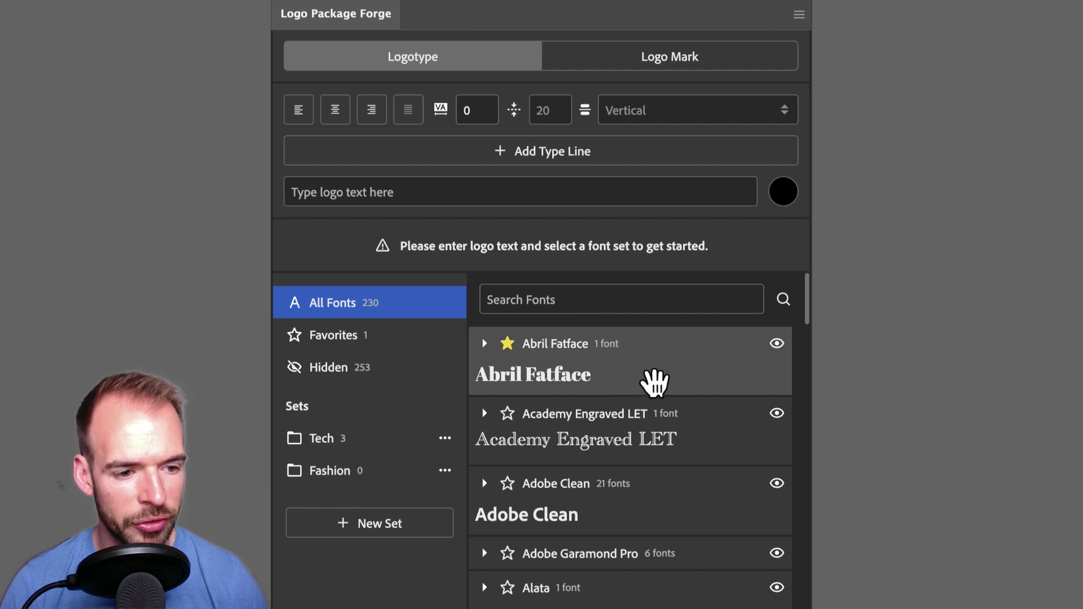
Add Abril Fatface, Lustria and Optima to the Fashion set and view its three fonts
{"action": "left_click_drag", "start_coordinate": [638, 390], "coordinate": [356, 478]}
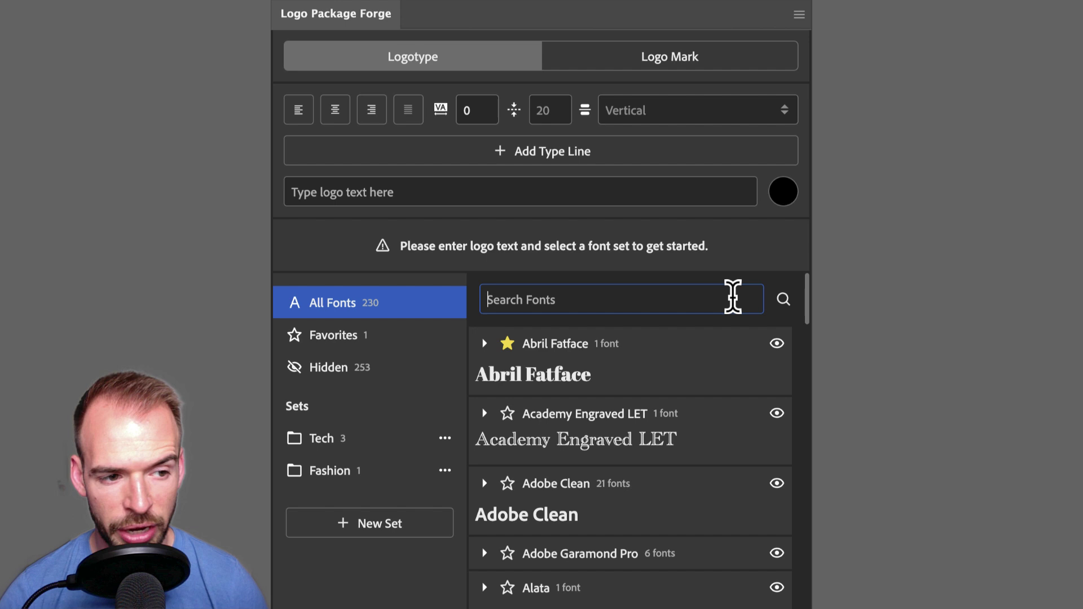
{"action": "type", "text": "Lustria"}
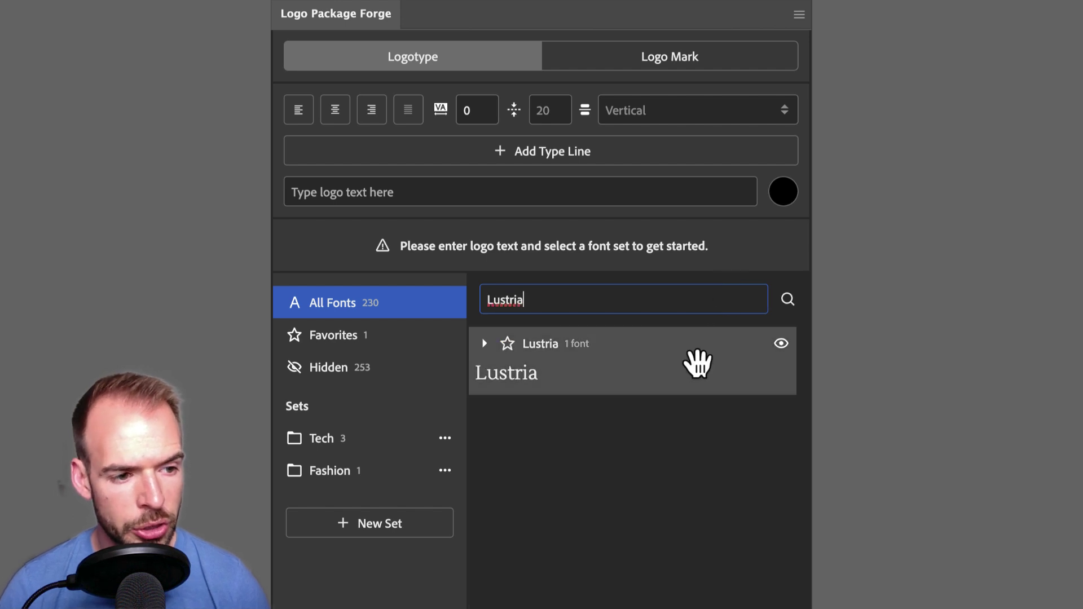
{"action": "left_click_drag", "start_coordinate": [698, 366], "coordinate": [337, 475]}
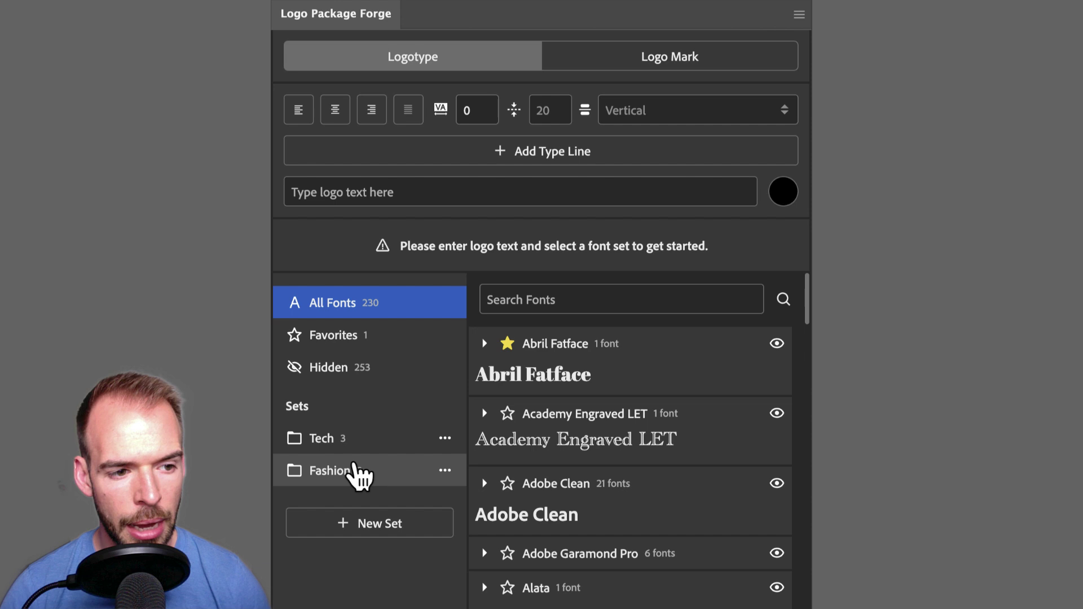
{"action": "left_click", "coordinate": [554, 300]}
{"action": "type", "text": "optima"}
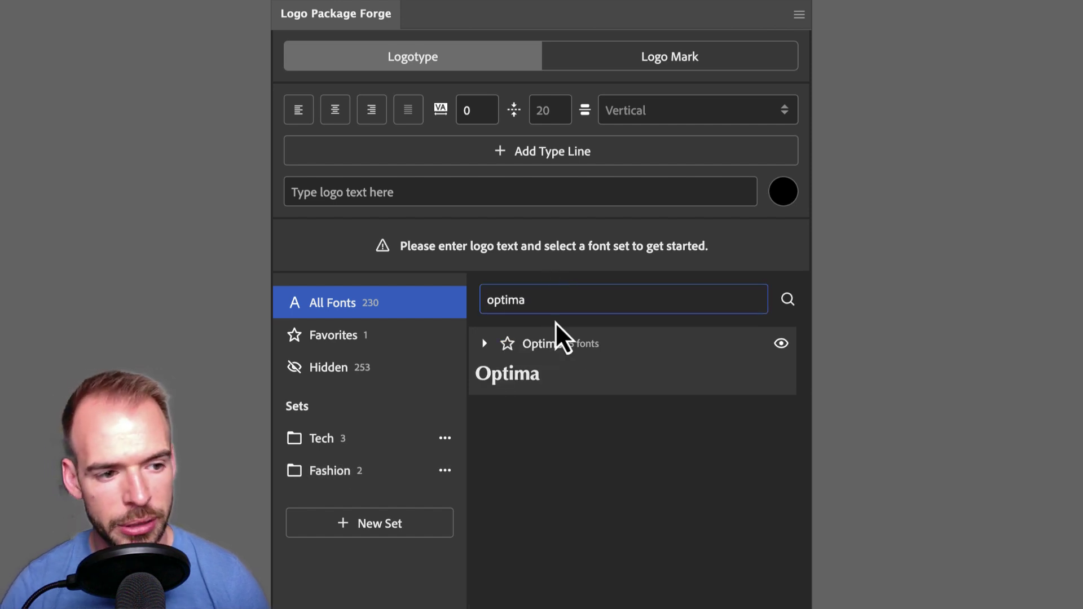
{"action": "left_click_drag", "start_coordinate": [582, 382], "coordinate": [347, 475]}
{"action": "left_click", "coordinate": [355, 478]}
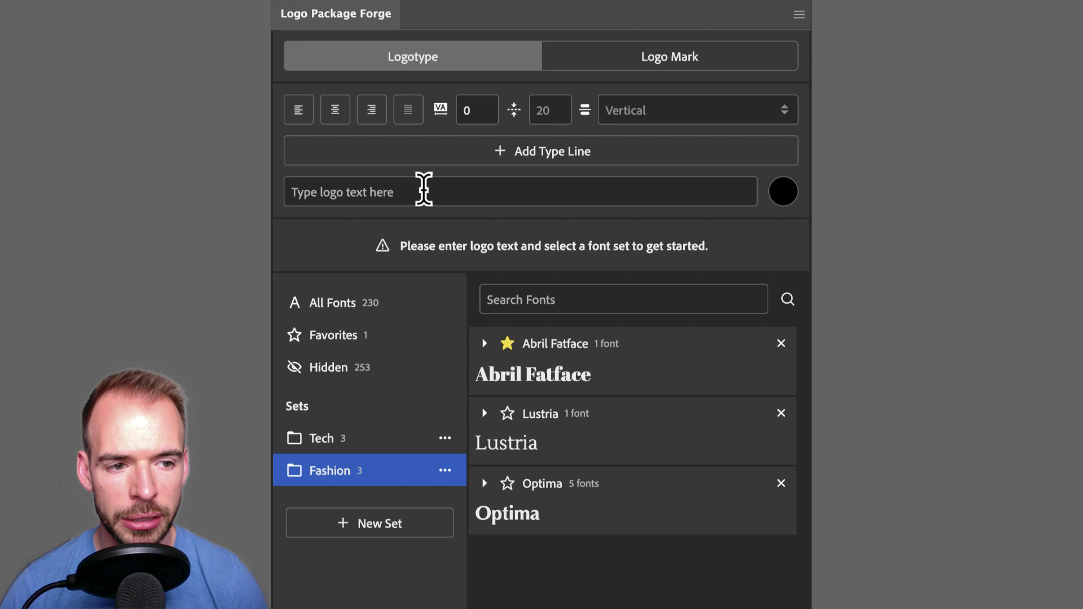
Paste the client's full name as logo text and generate logos from the Fashion fonts
{"action": "left_click", "coordinate": [424, 192]}
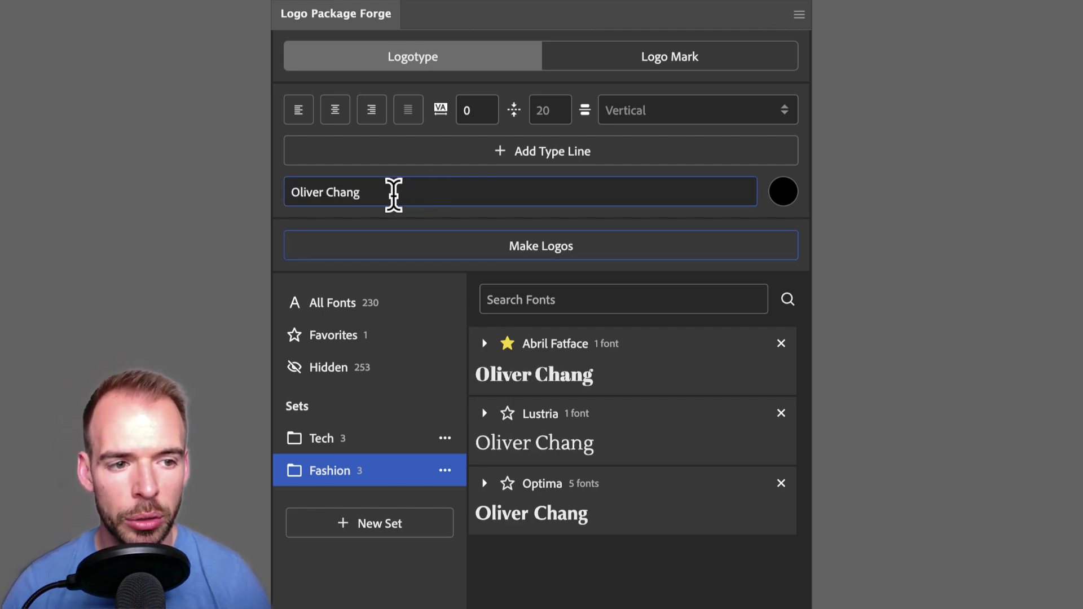
{"action": "left_click", "coordinate": [441, 242]}
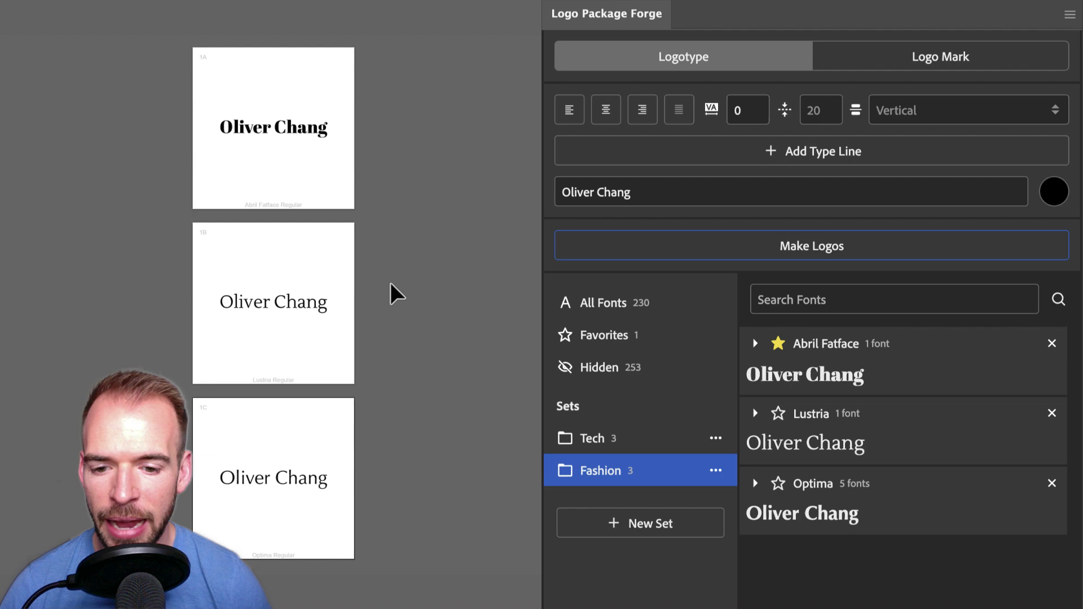
Inspect the logotypes on artboards 1C, 1B and 1A
{"action": "left_click", "coordinate": [291, 483]}
{"action": "left_click", "coordinate": [312, 302]}
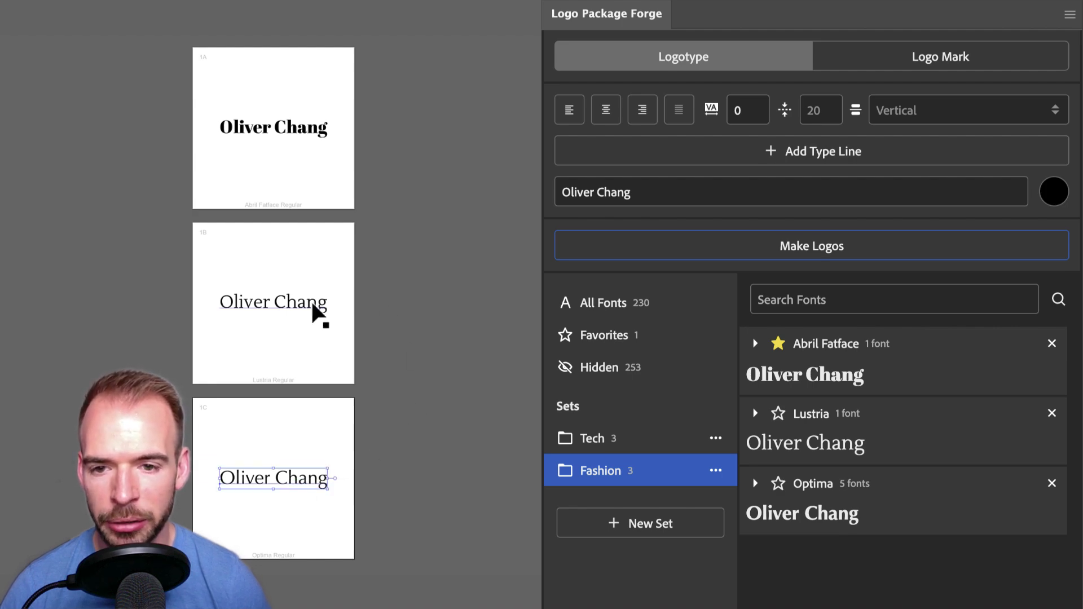
{"action": "left_click", "coordinate": [308, 127]}
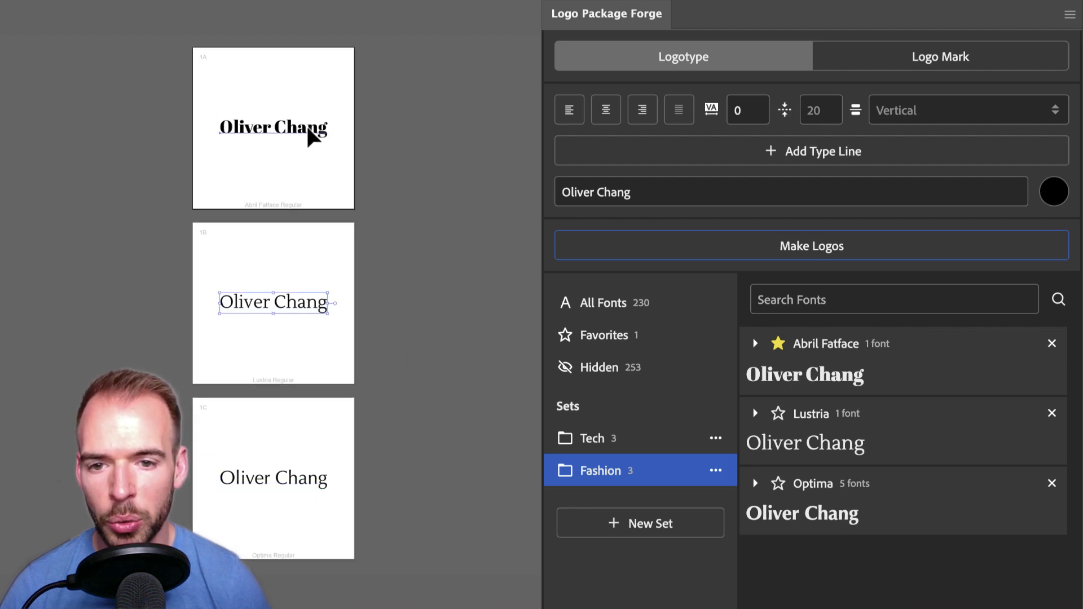
{"action": "left_click", "coordinate": [381, 125]}
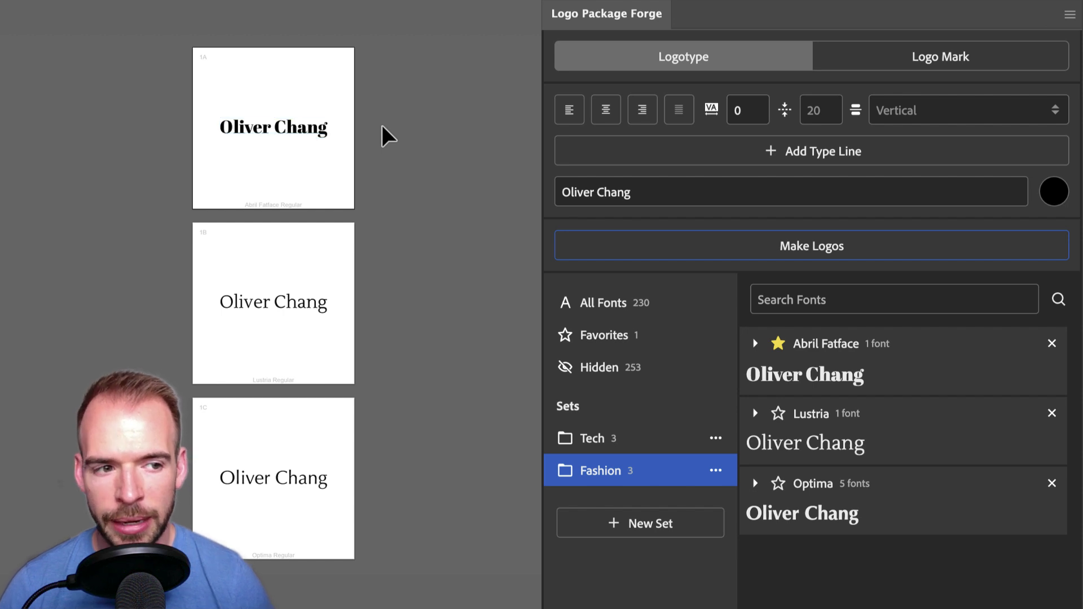
Stack the first name and surname on two left-aligned lines and generate the second column
{"action": "left_click", "coordinate": [823, 158]}
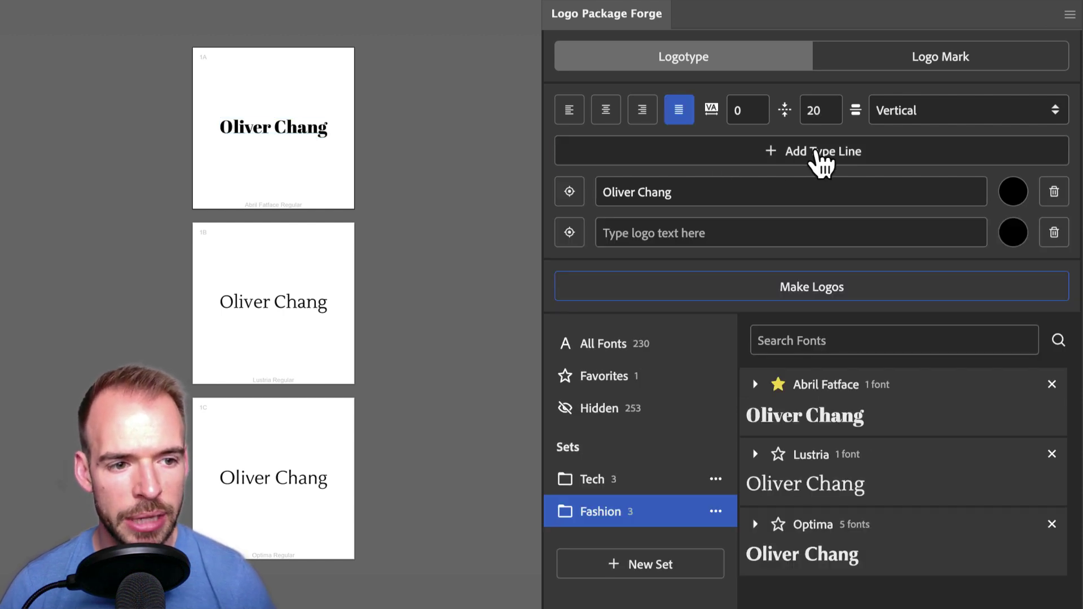
{"action": "double_click", "coordinate": [659, 192]}
{"action": "key", "text": "ctrl+c"}
{"action": "key", "text": "BackSpace"}
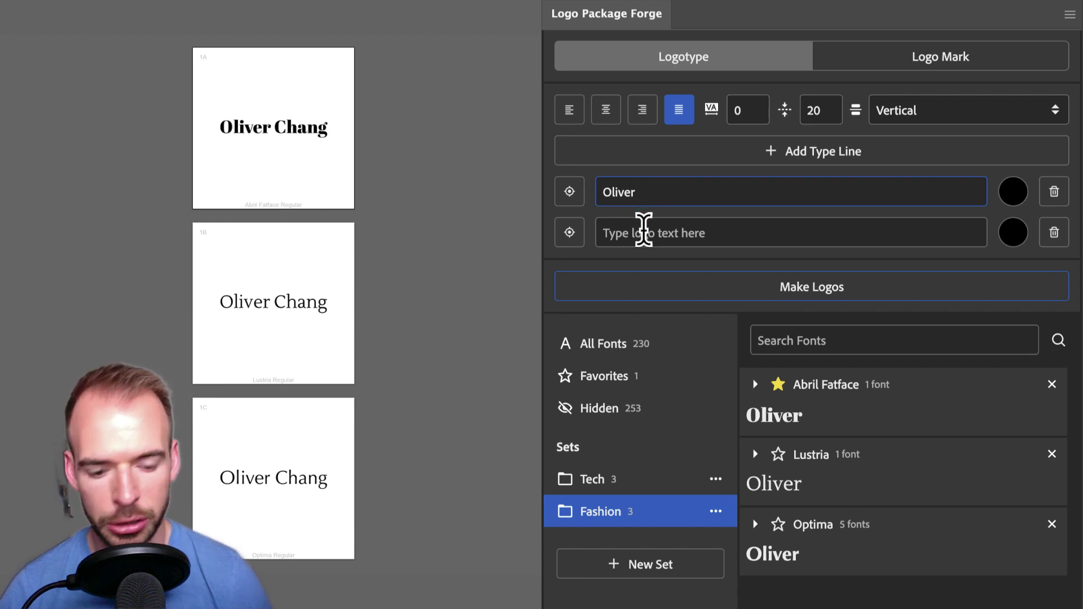
{"action": "left_click", "coordinate": [644, 232]}
{"action": "key", "text": "ctrl+v"}
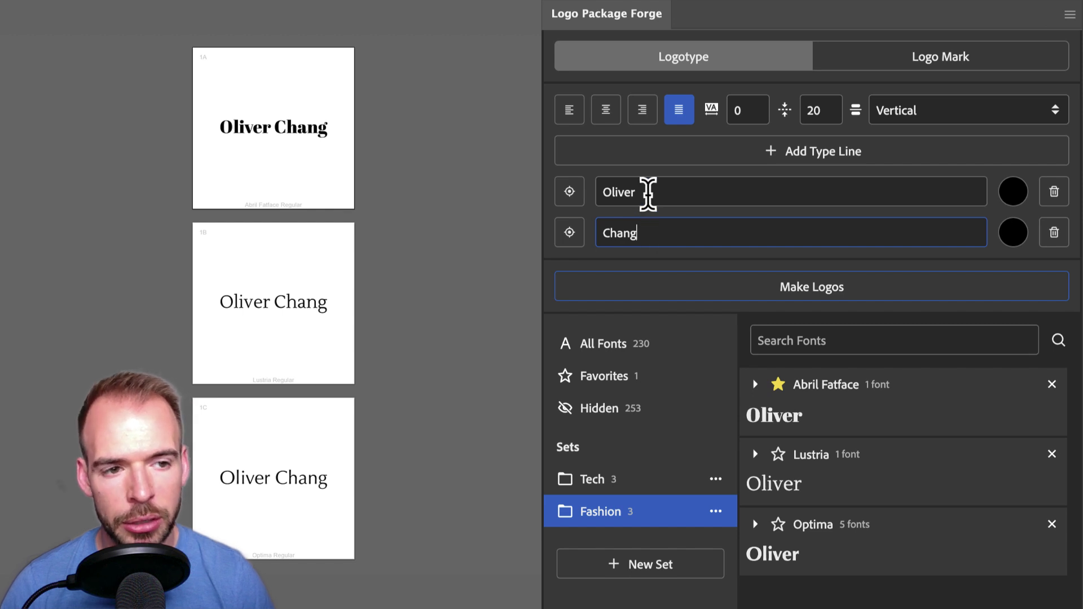
{"action": "left_click", "coordinate": [570, 112]}
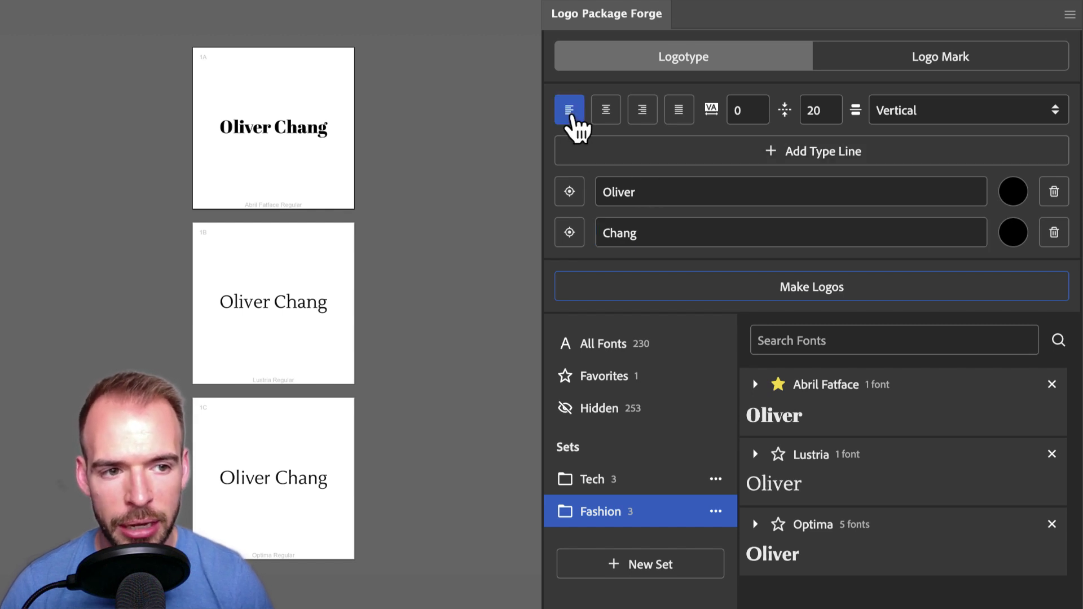
{"action": "left_click", "coordinate": [699, 295]}
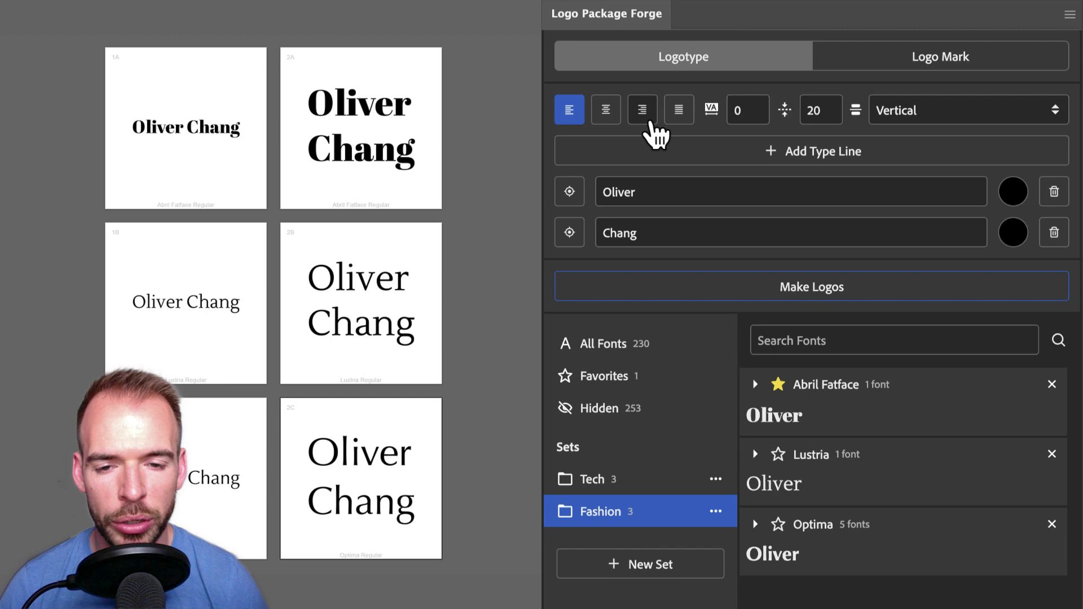
Rejoin the full name on line one and put CUSTOM HANDBAGS on line two
{"action": "double_click", "coordinate": [624, 233]}
{"action": "key", "text": "ctrl+x"}
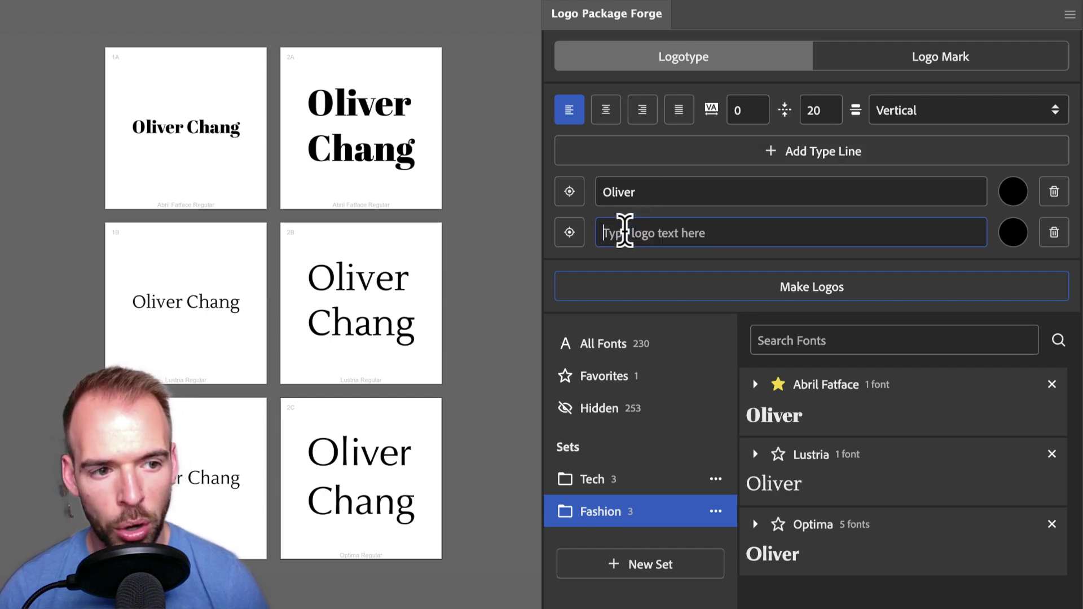
{"action": "left_click", "coordinate": [666, 192]}
{"action": "key", "text": "ctrl+v"}
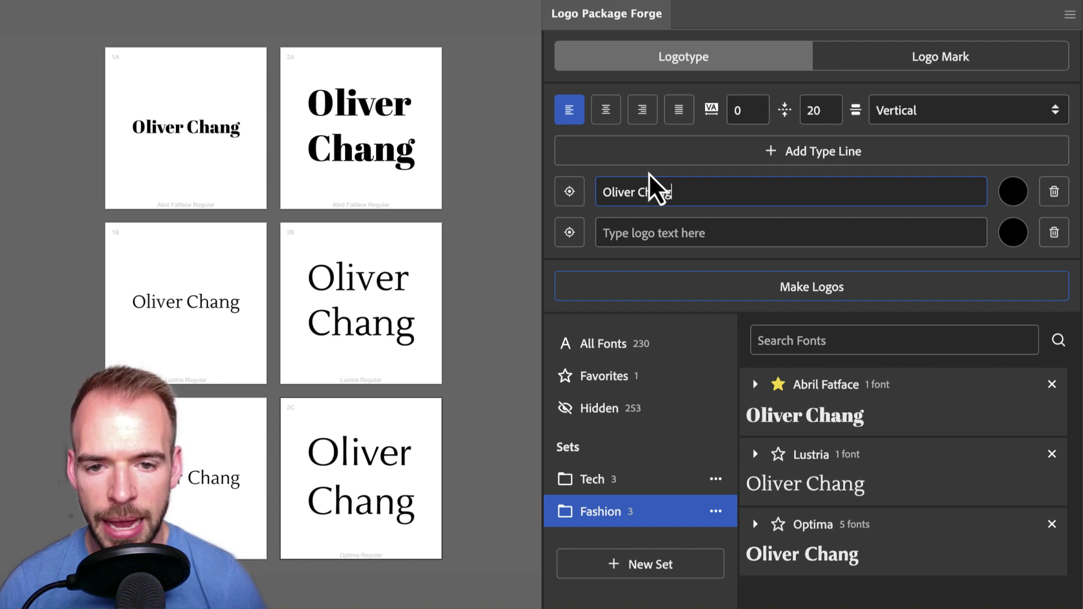
{"action": "left_click", "coordinate": [673, 233]}
{"action": "key", "text": "ctrl+v"}
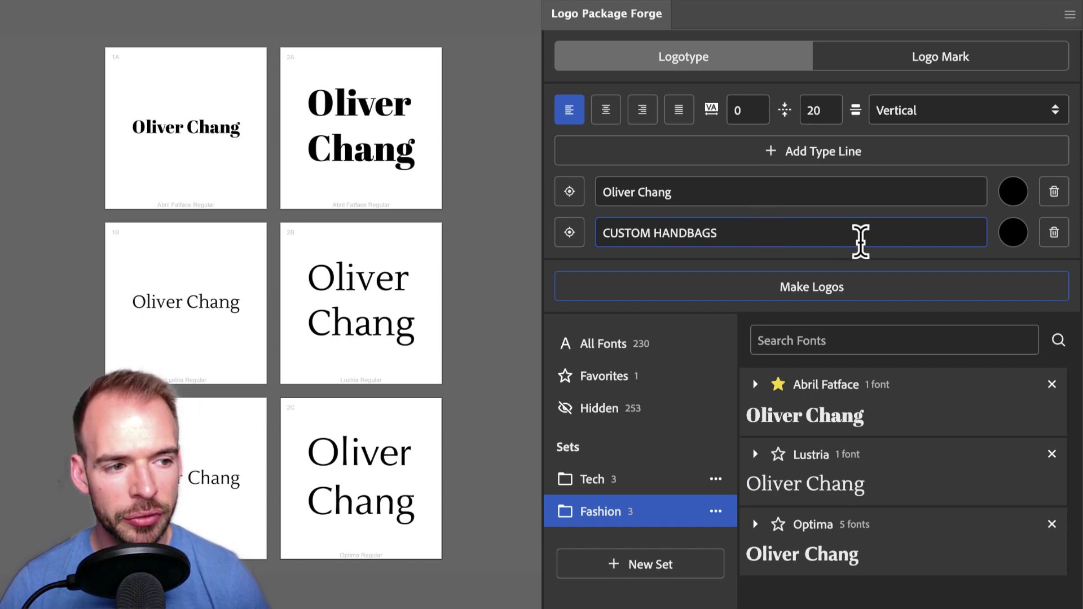
Colour the tagline dark red #912020, justify the lines, and generate the logos
{"action": "left_click", "coordinate": [1014, 233]}
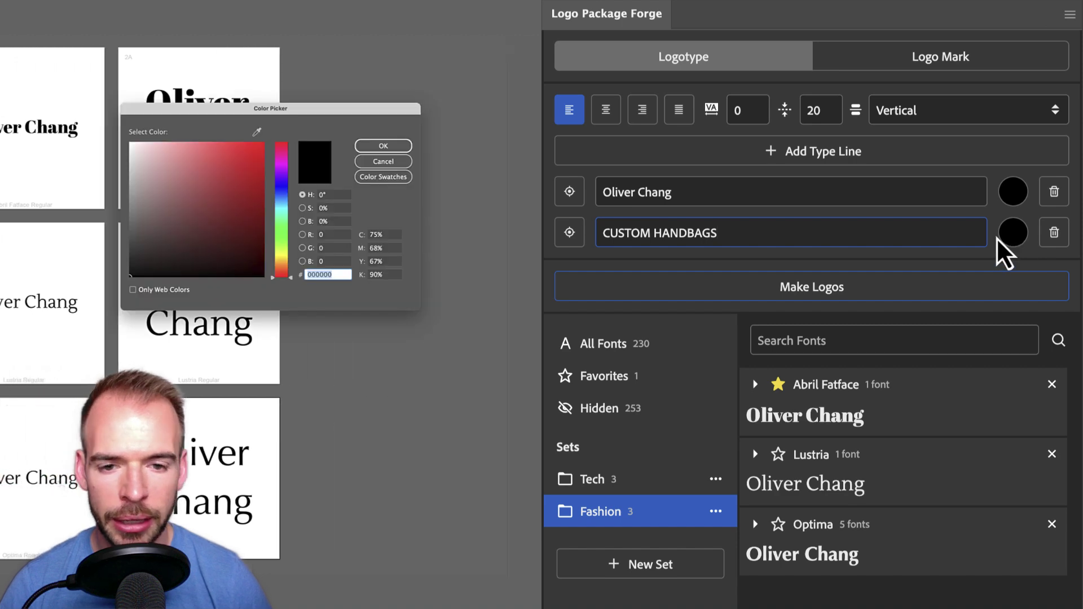
{"action": "left_click", "coordinate": [234, 200]}
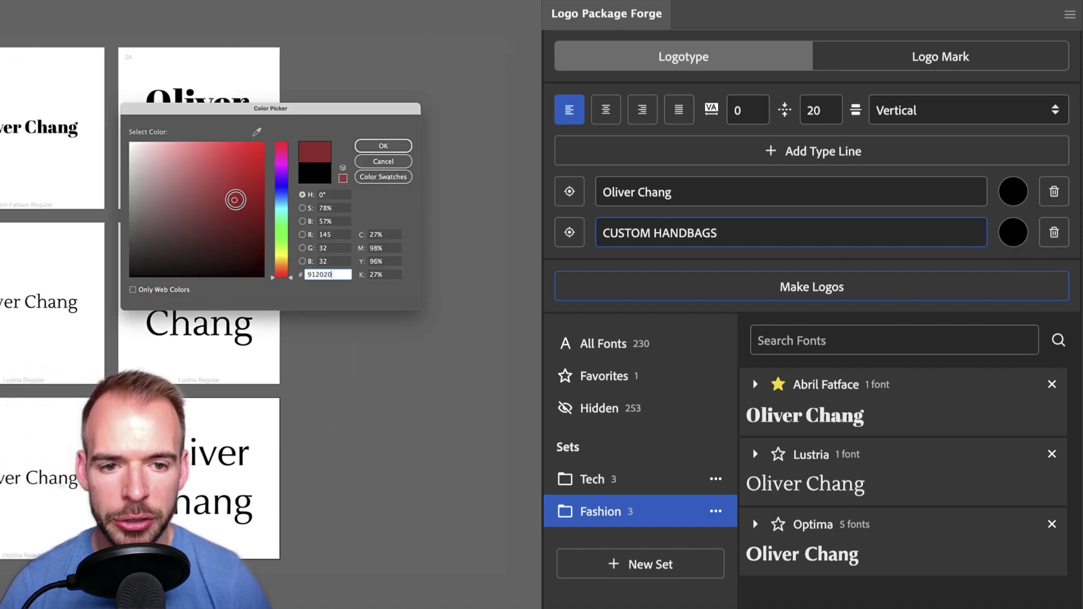
{"action": "left_click", "coordinate": [384, 146]}
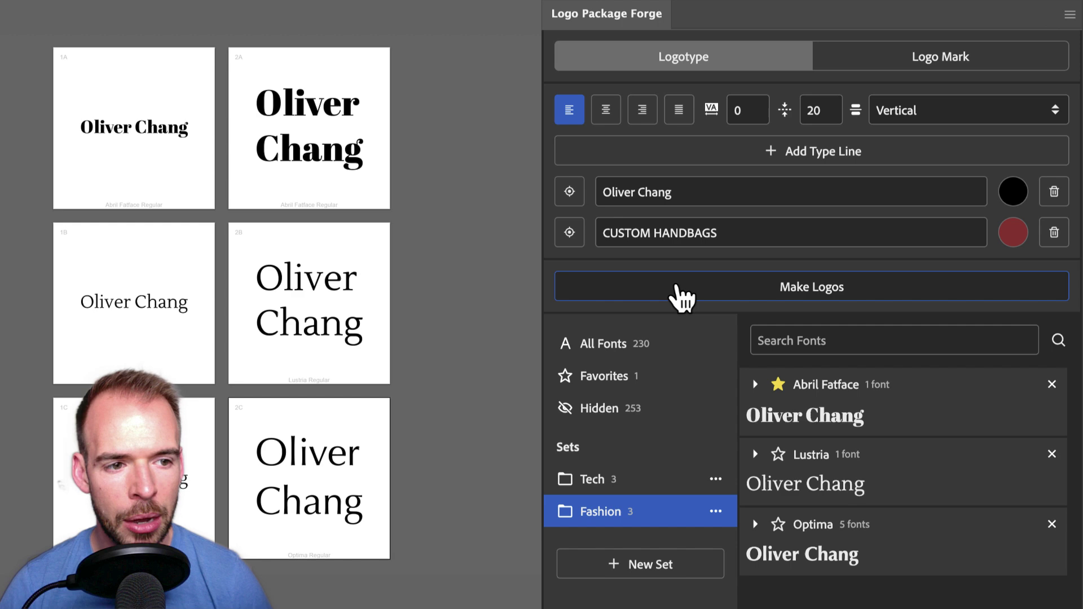
{"action": "left_click", "coordinate": [680, 116]}
{"action": "left_click", "coordinate": [672, 287]}
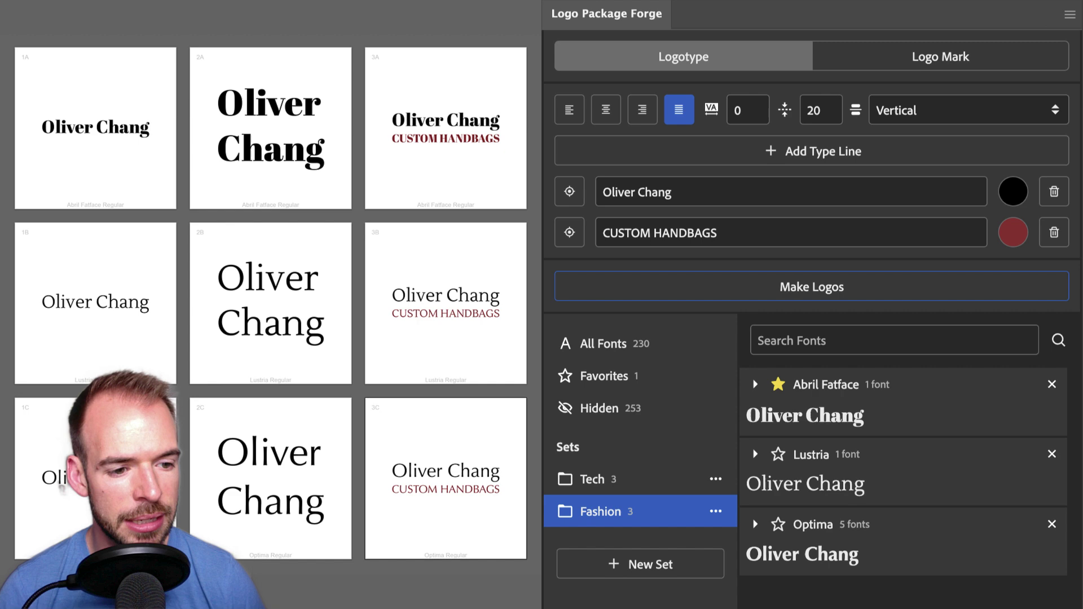
Pair the name in Lustria Regular with tagline fonts from the Tech set and generate logos
{"action": "left_click", "coordinate": [569, 192]}
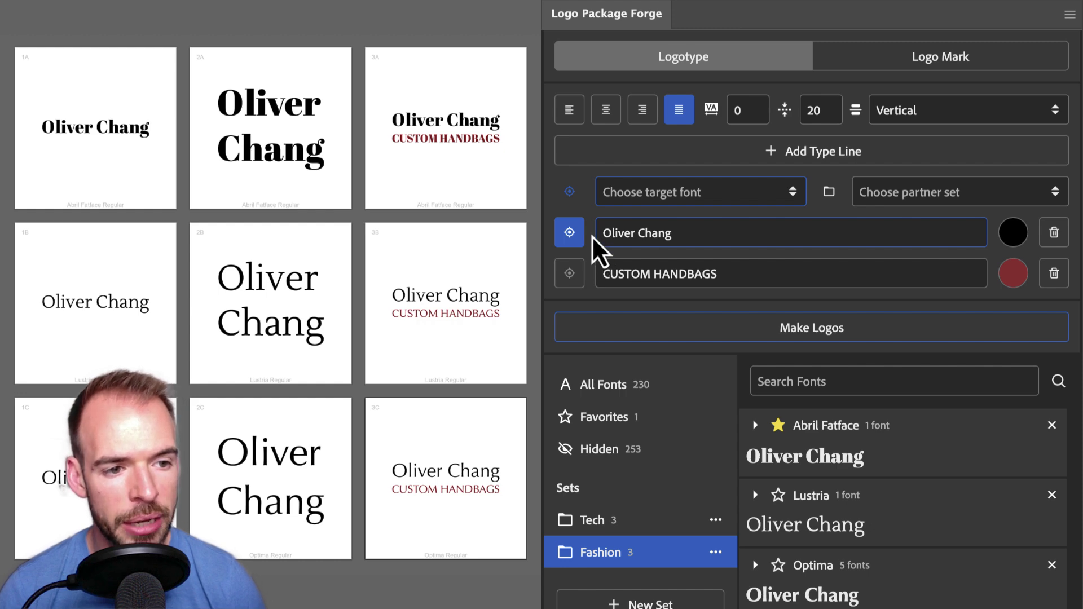
{"action": "left_click", "coordinate": [745, 200]}
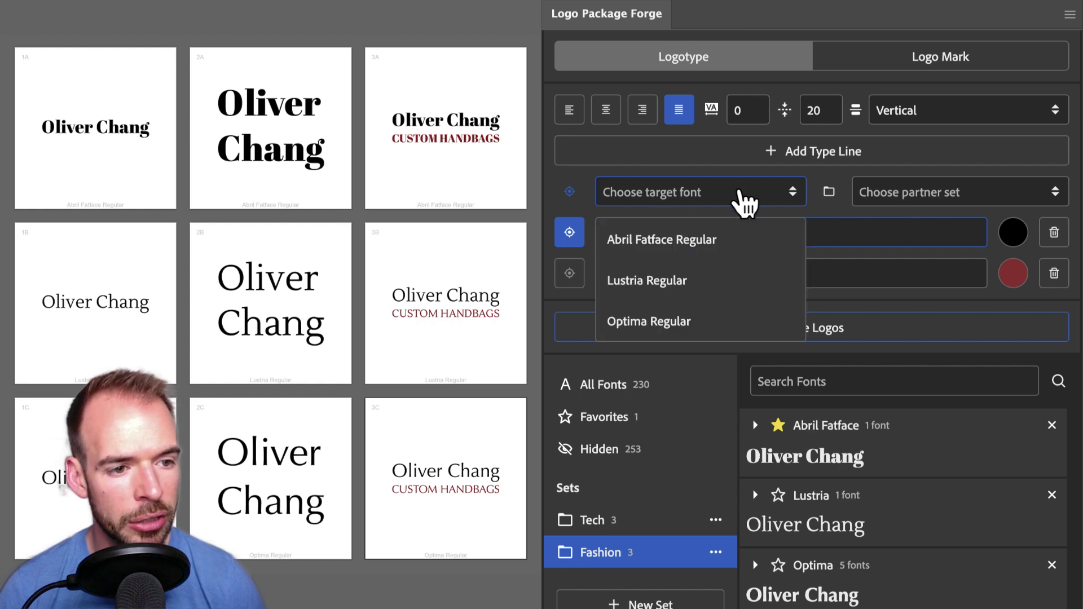
{"action": "left_click", "coordinate": [712, 293]}
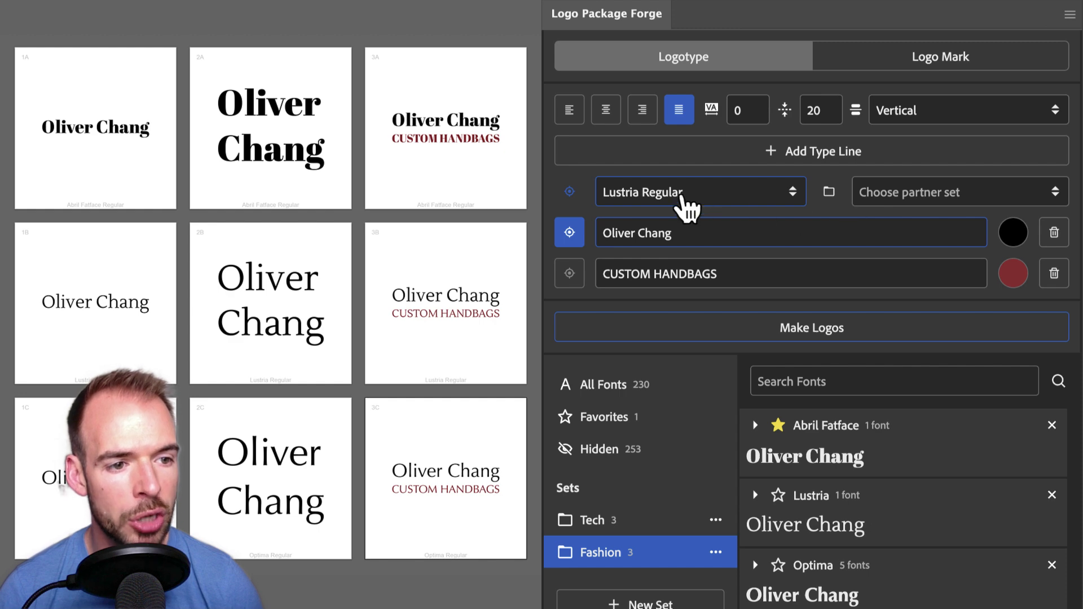
{"action": "left_click", "coordinate": [956, 198]}
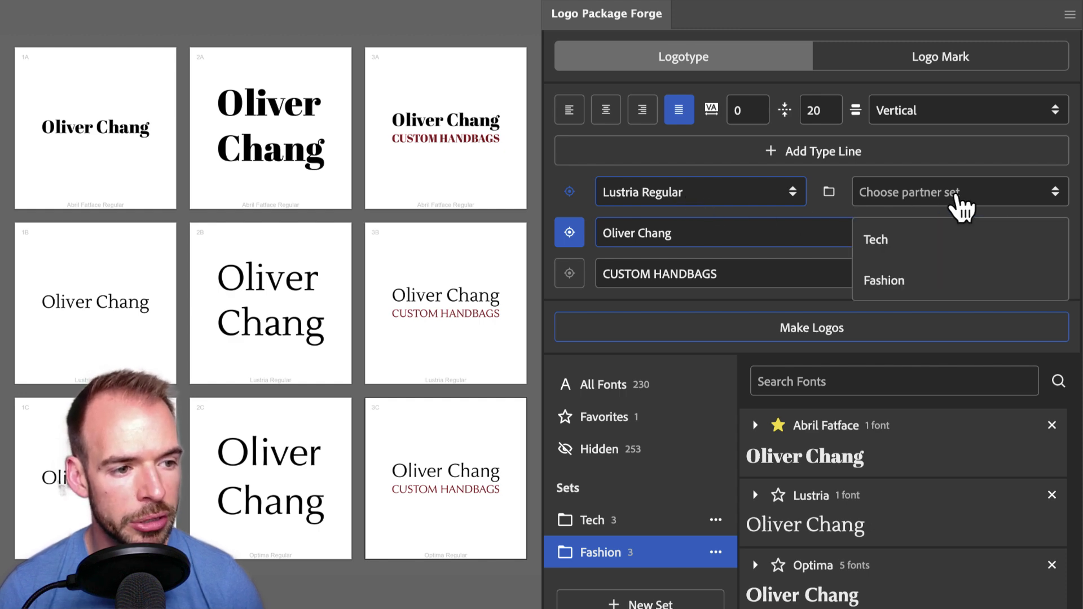
{"action": "left_click", "coordinate": [919, 242]}
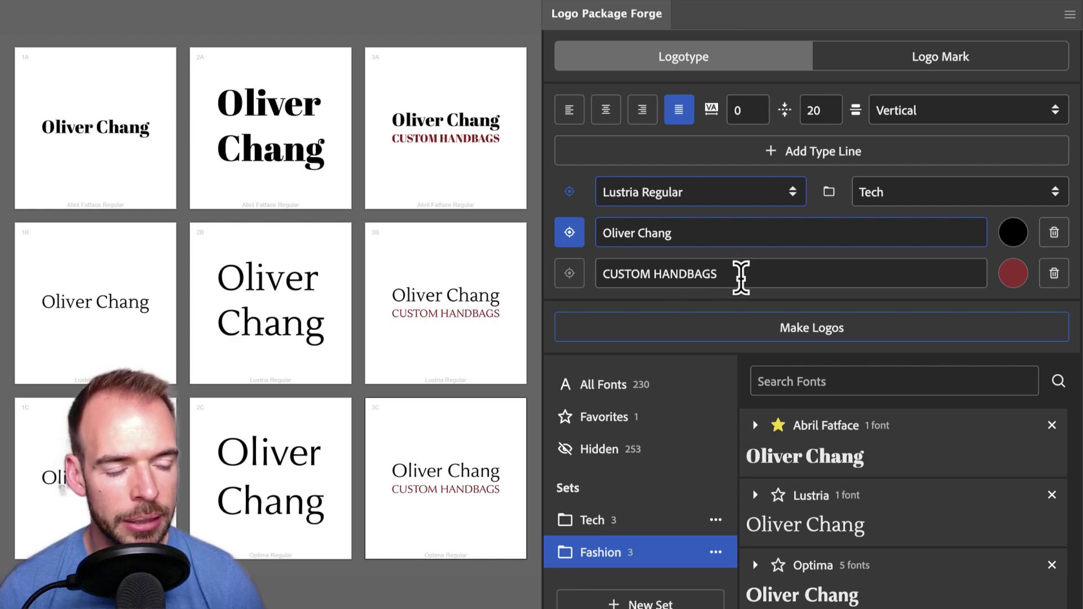
{"action": "left_click", "coordinate": [742, 333]}
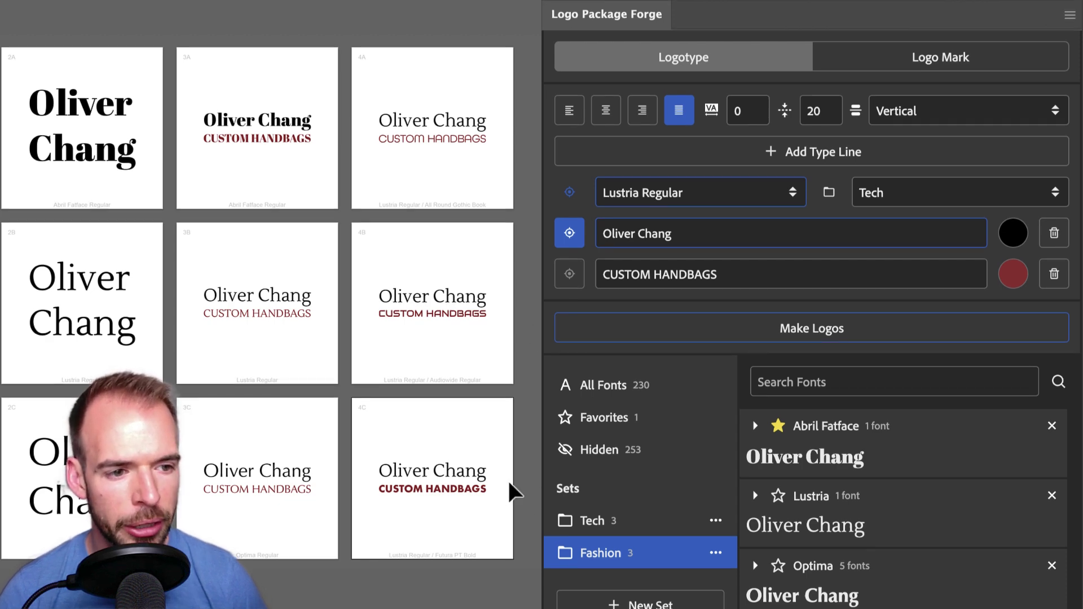
Keep the first name on line one and replace the tagline with the surname
{"action": "double_click", "coordinate": [654, 232]}
{"action": "key", "text": "BackSpace"}
{"action": "key", "text": "BackSpace"}
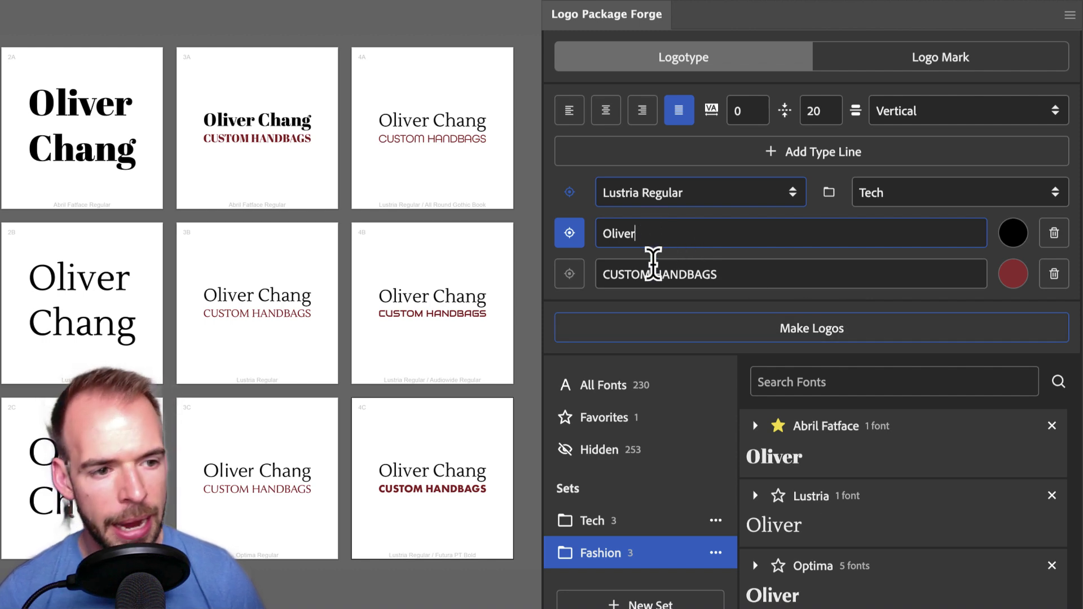
{"action": "triple_click", "coordinate": [658, 271]}
{"action": "type", "text": "Chang"}
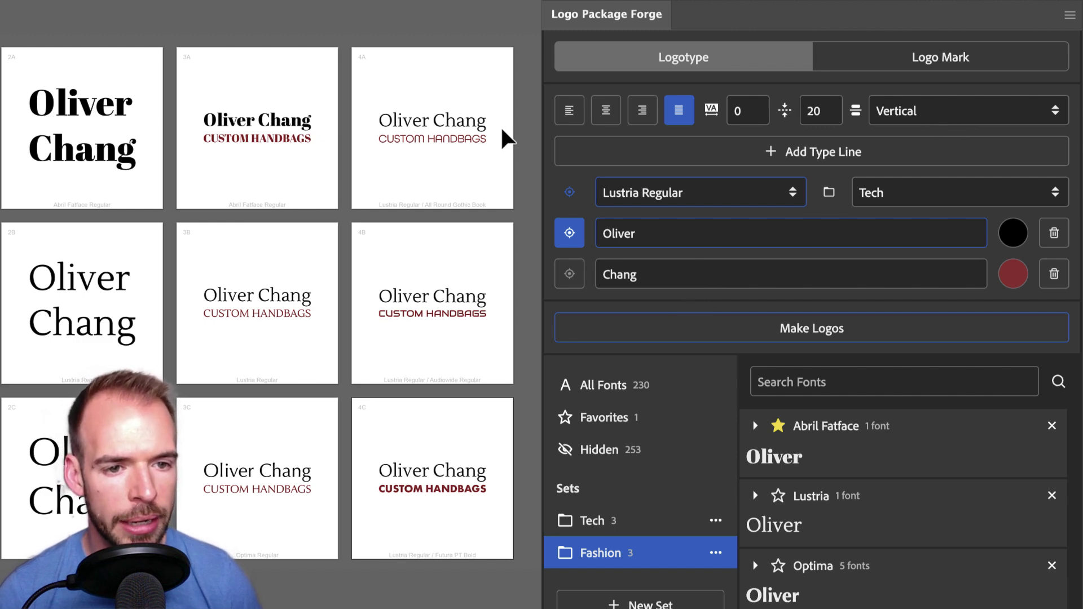
Set the layout to Horizontal with line spacing 10 and tracking 10
{"action": "left_click", "coordinate": [995, 112]}
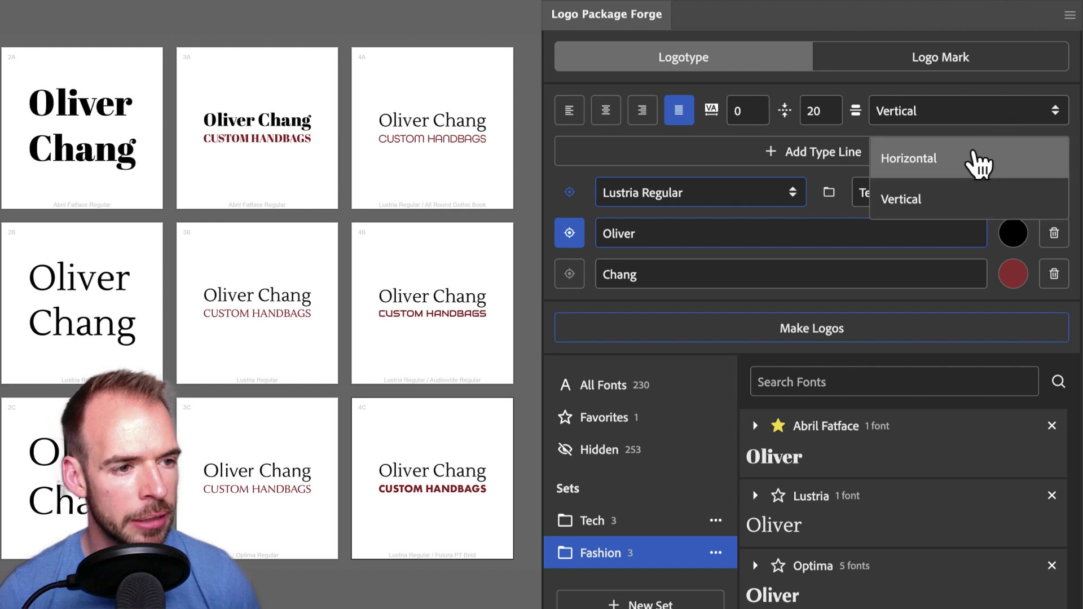
{"action": "left_click", "coordinate": [980, 164]}
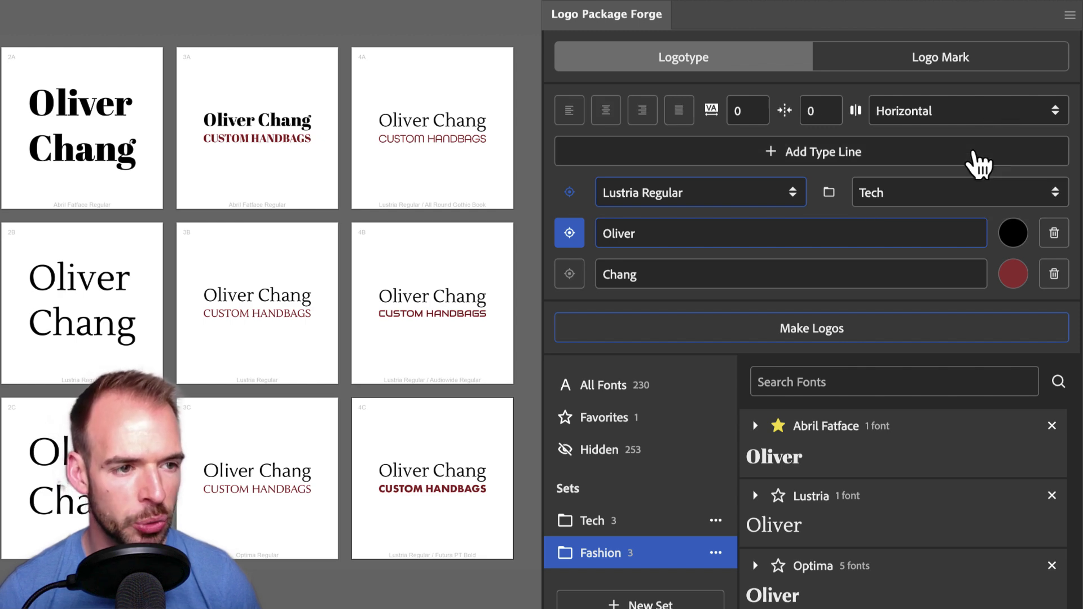
{"action": "left_click", "coordinate": [821, 112]}
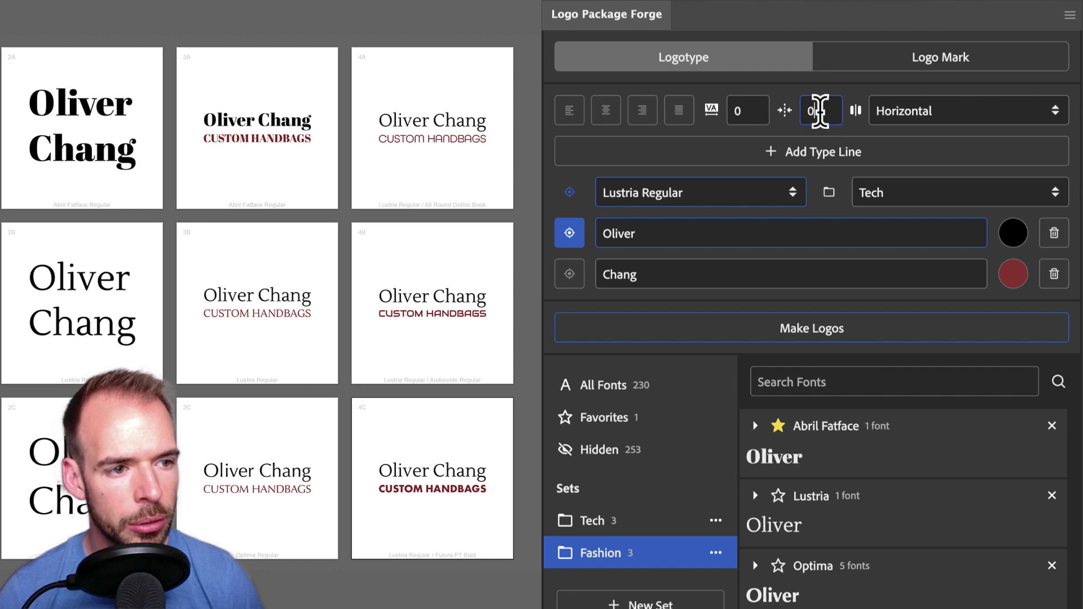
{"action": "type", "text": "10"}
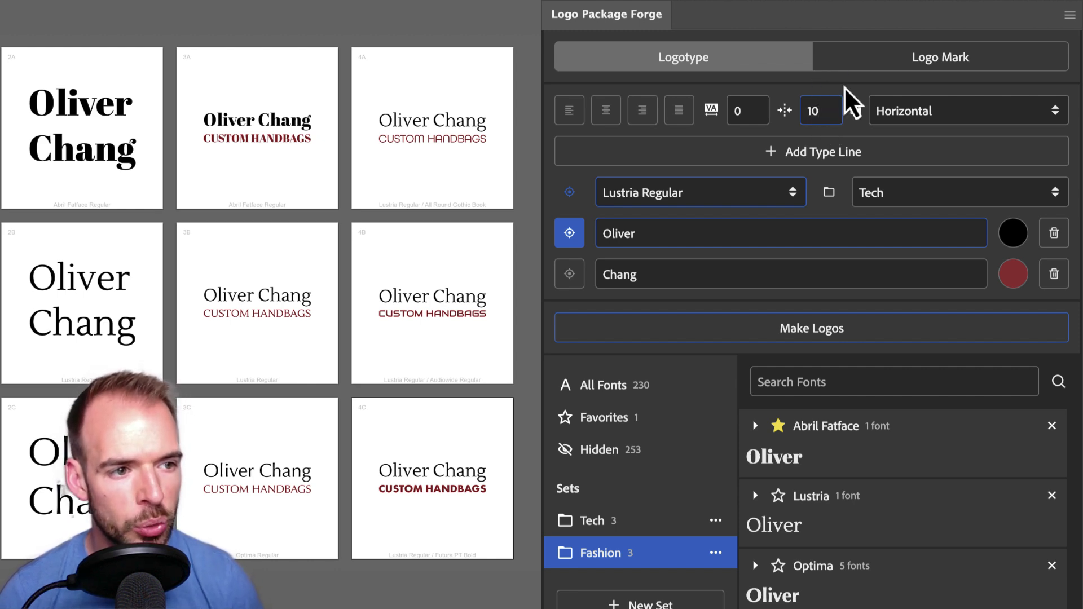
{"action": "left_click", "coordinate": [749, 109]}
{"action": "type", "text": "10"}
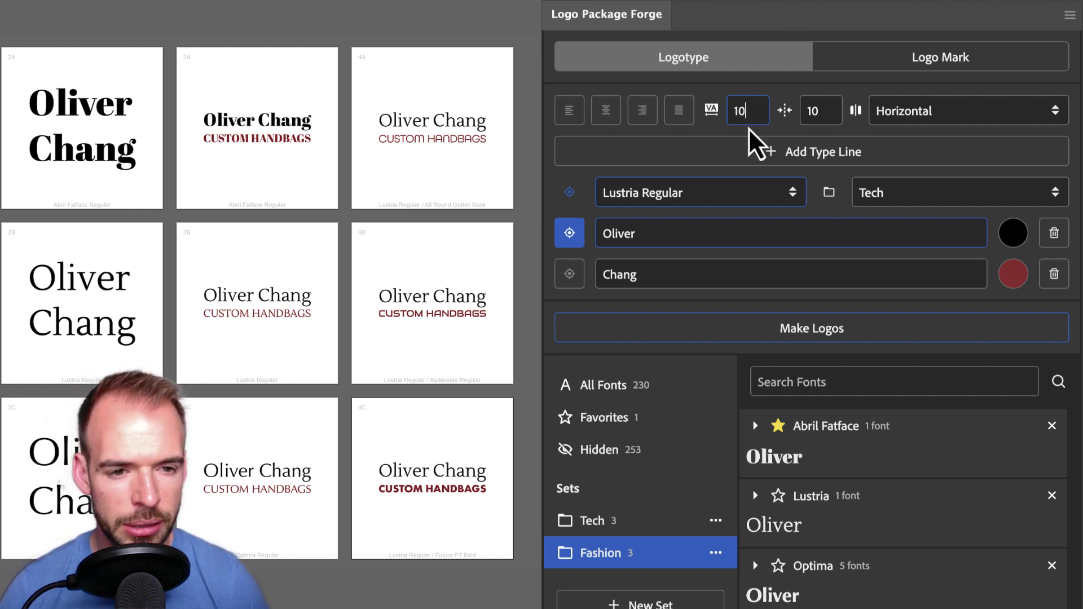
Change both name lines to uppercase
{"action": "double_click", "coordinate": [663, 232]}
{"action": "double_click", "coordinate": [666, 231]}
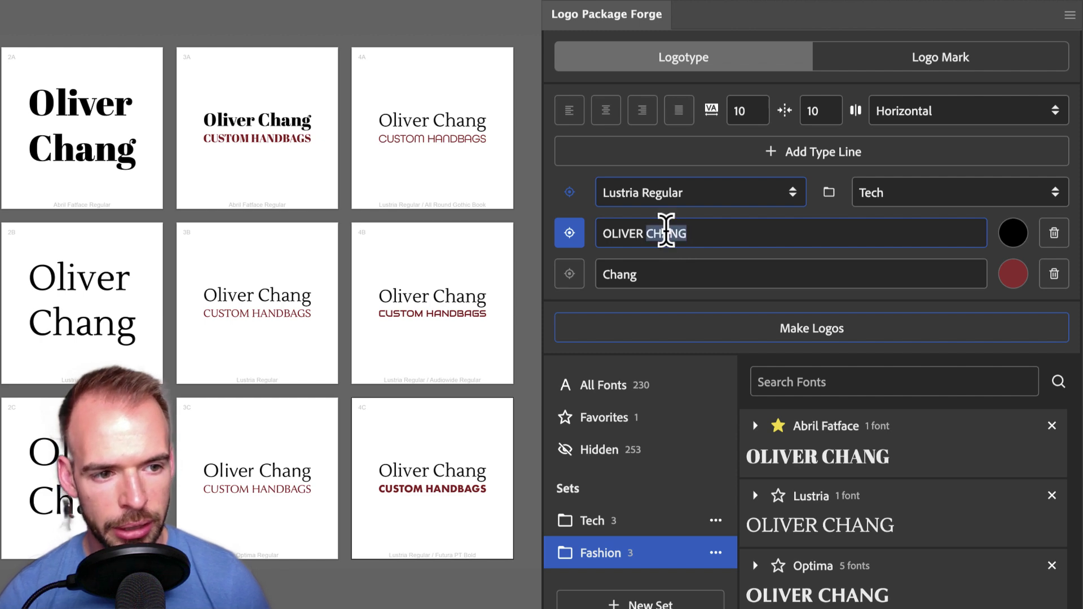
{"action": "key", "text": "ctrl+x"}
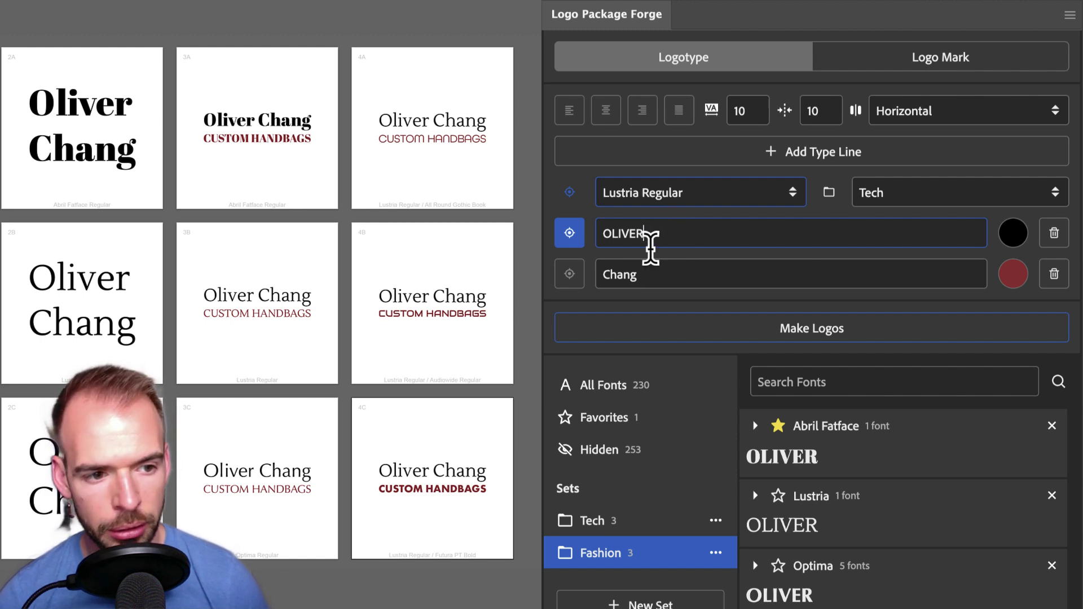
{"action": "double_click", "coordinate": [619, 274]}
{"action": "key", "text": "ctrl+v"}
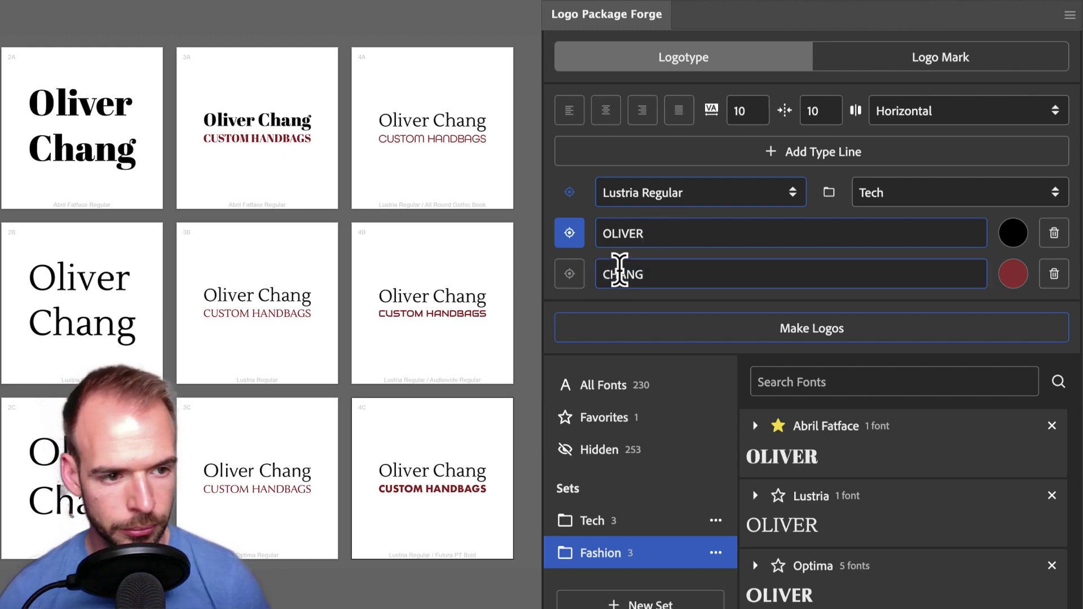
{"action": "left_click", "coordinate": [552, 182]}
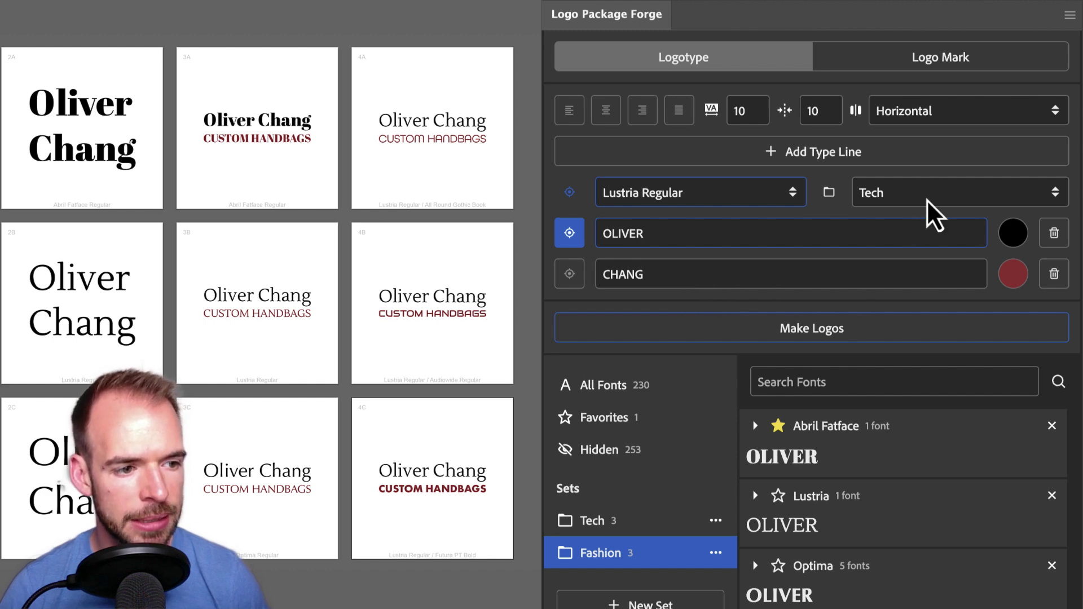
Generate horizontal uppercase logos pairing Lustria Regular with each Tech font, surname in red
{"action": "left_click", "coordinate": [869, 334]}
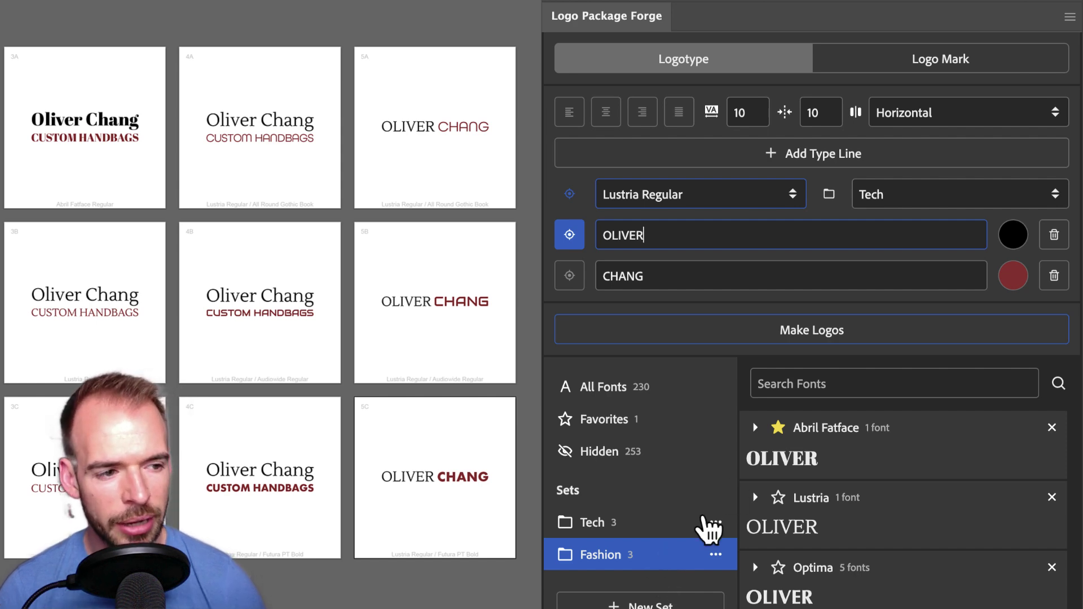
Delete the second line, put the client's full name on line one, and switch to the logo-mark document
{"action": "left_click", "coordinate": [1054, 277]}
{"action": "left_click", "coordinate": [677, 194]}
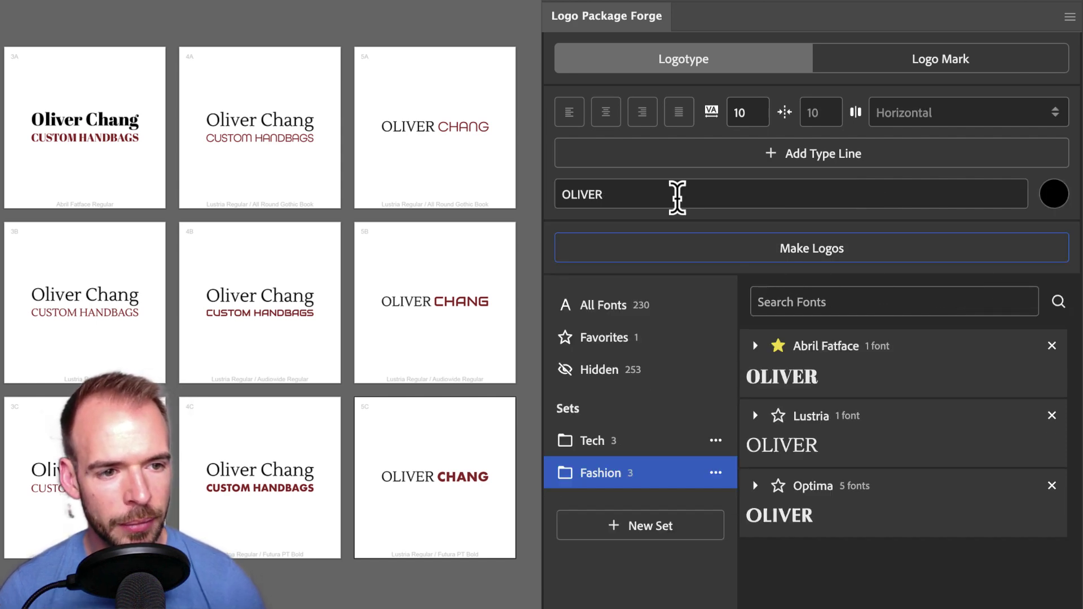
{"action": "double_click", "coordinate": [669, 195]}
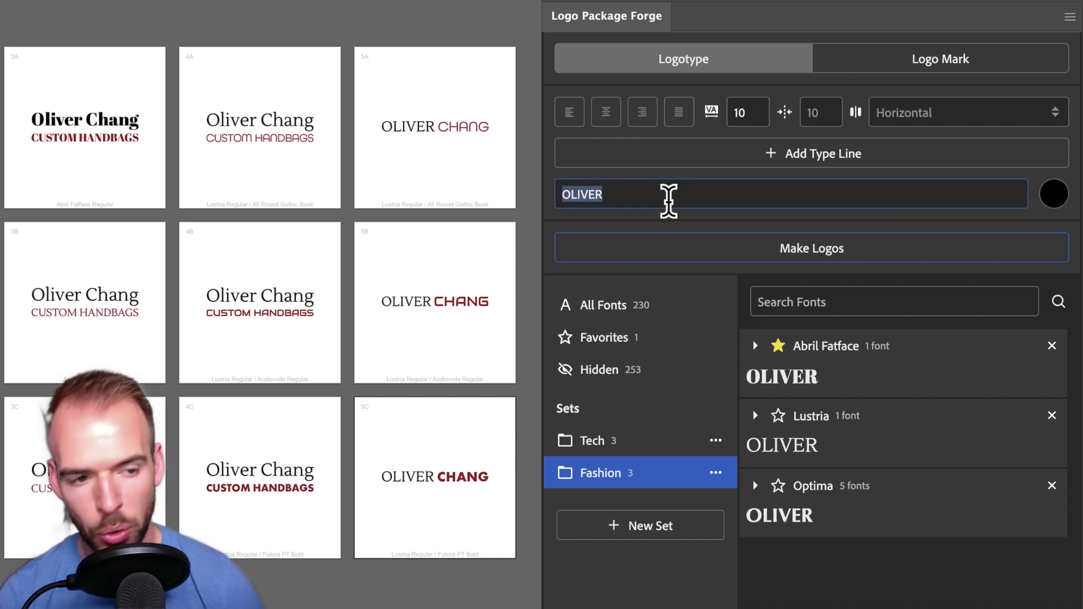
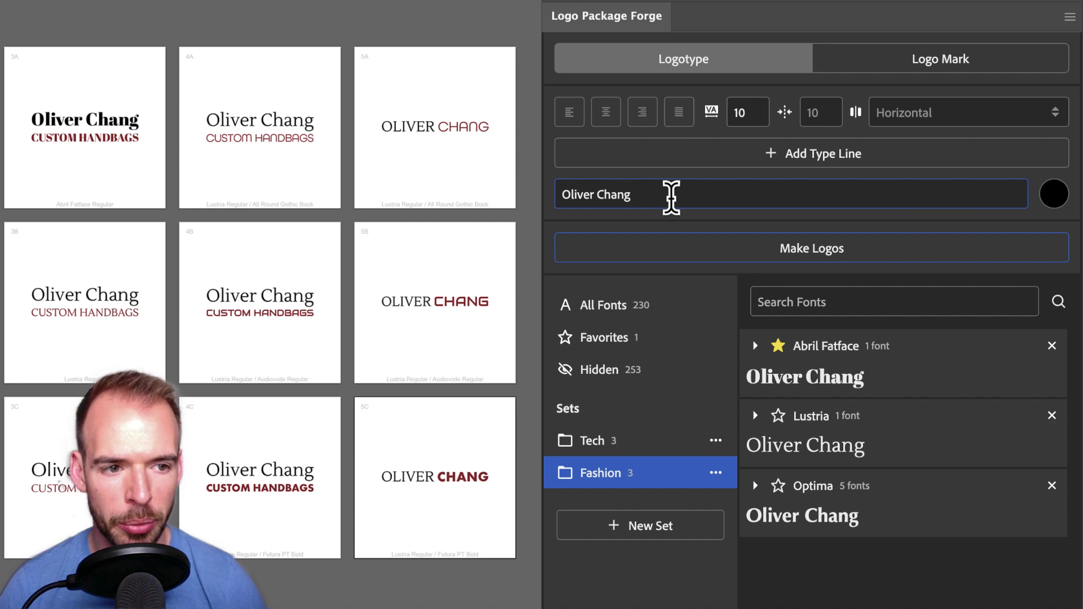
{"action": "key", "text": "ctrl+Tab"}
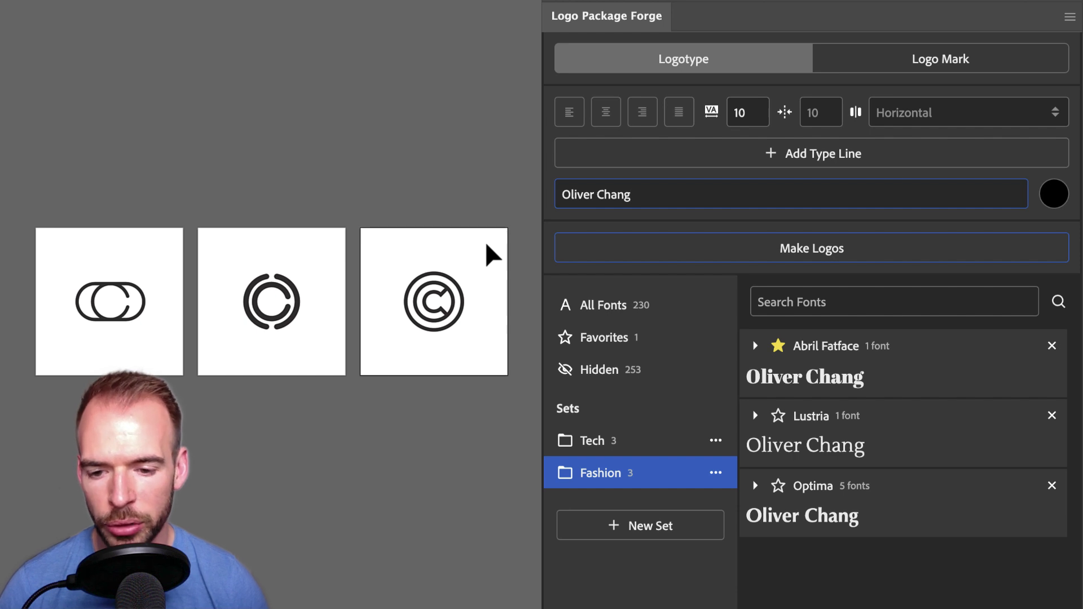
Select the double-C mark's paths on the first artboard and set them as the logo mark
{"action": "left_click", "coordinate": [62, 262]}
{"action": "left_click_drag", "start_coordinate": [161, 342], "coordinate": [161, 342]}
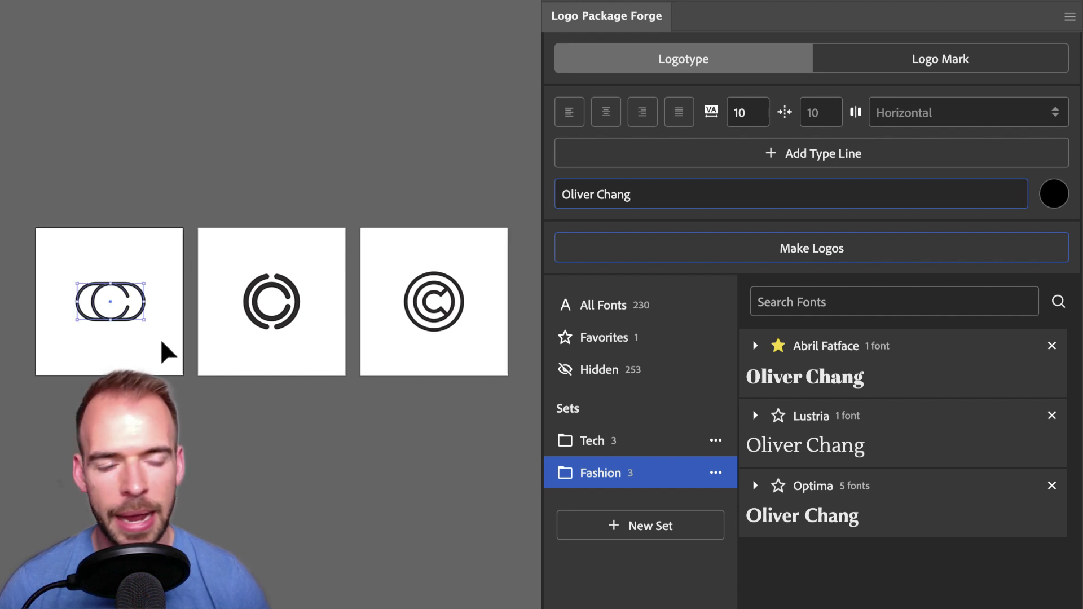
{"action": "left_click", "coordinate": [928, 64]}
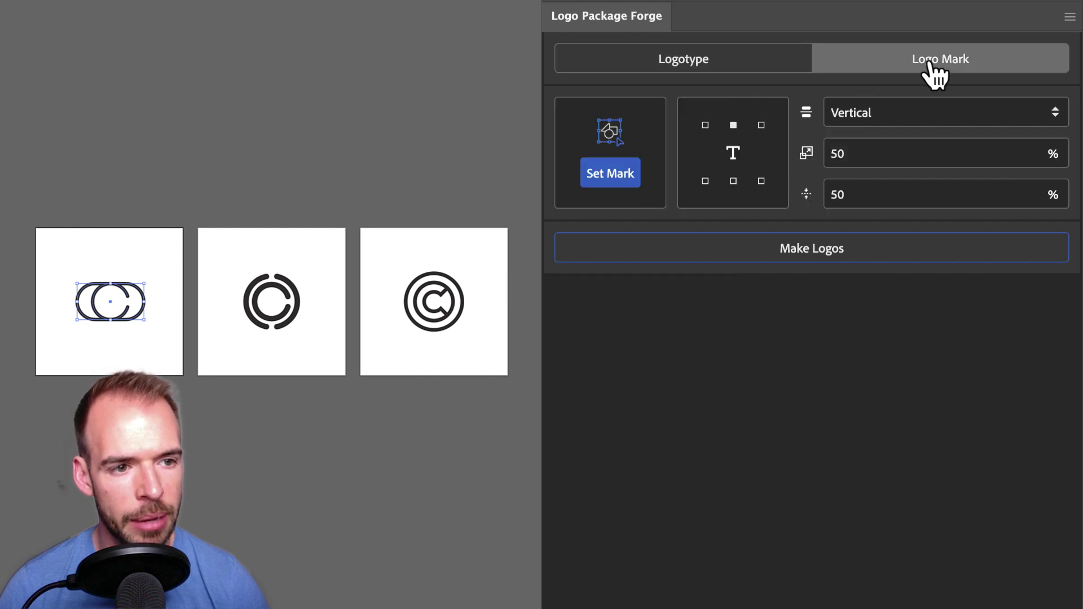
{"action": "left_click", "coordinate": [614, 175]}
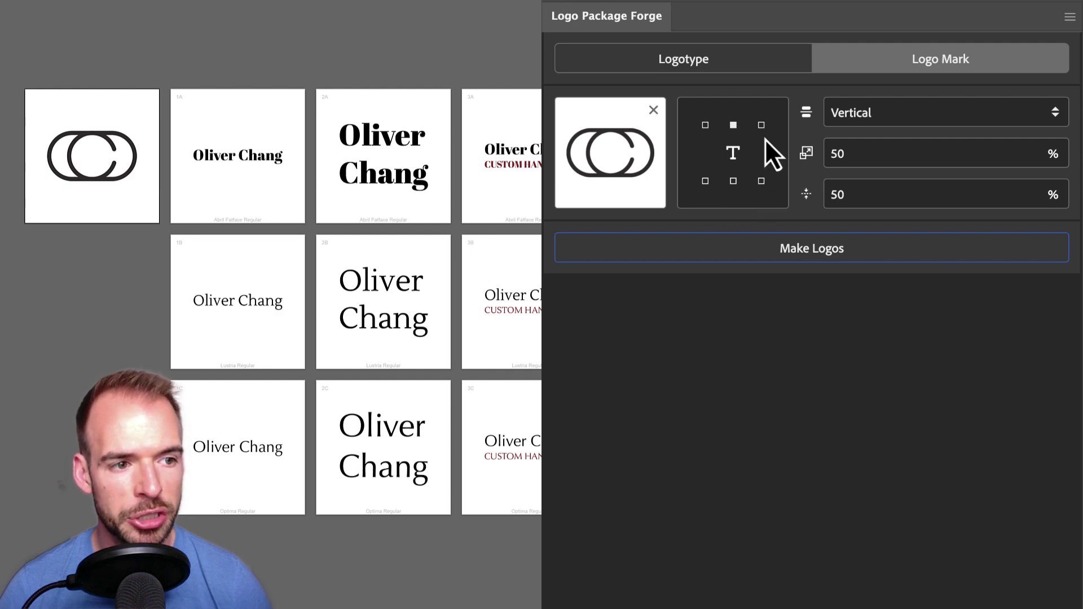
Keep the lockup orientation at Vertical after briefly trying Horizontal
{"action": "left_click", "coordinate": [925, 119]}
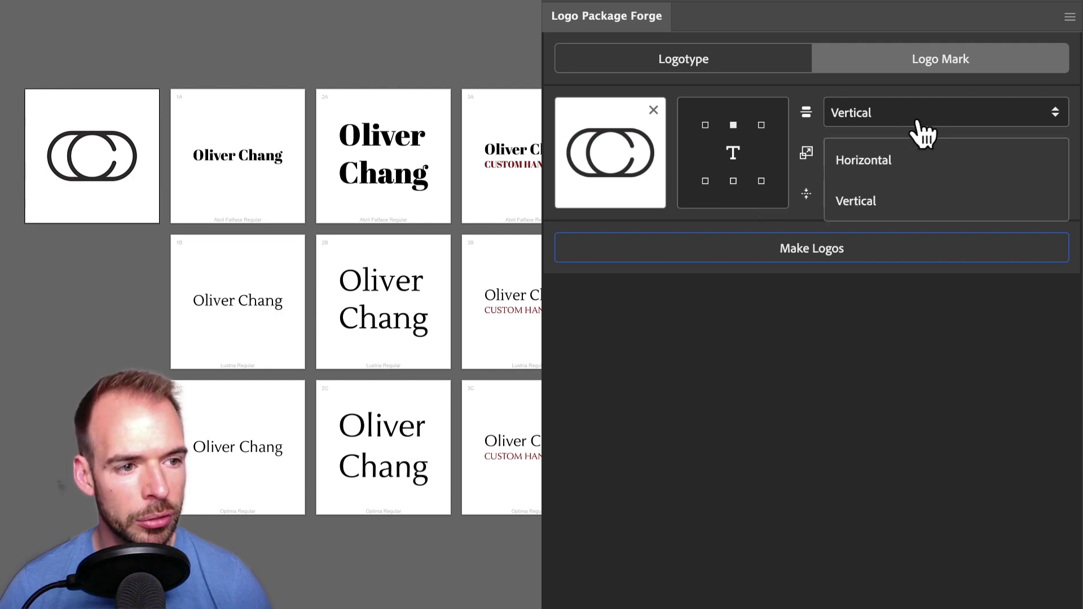
{"action": "left_click", "coordinate": [905, 161]}
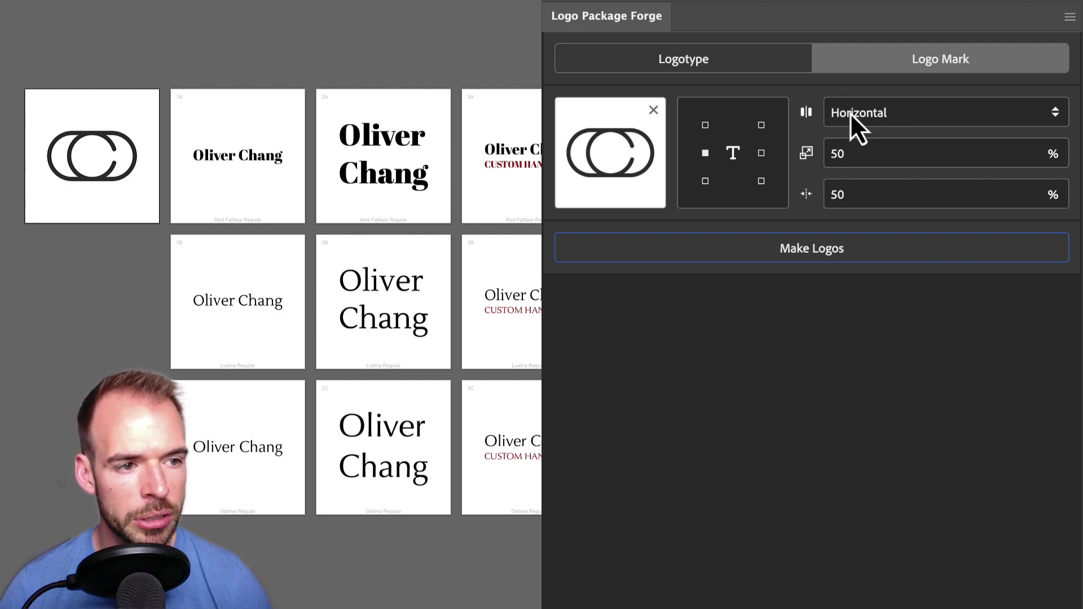
{"action": "left_click", "coordinate": [909, 117]}
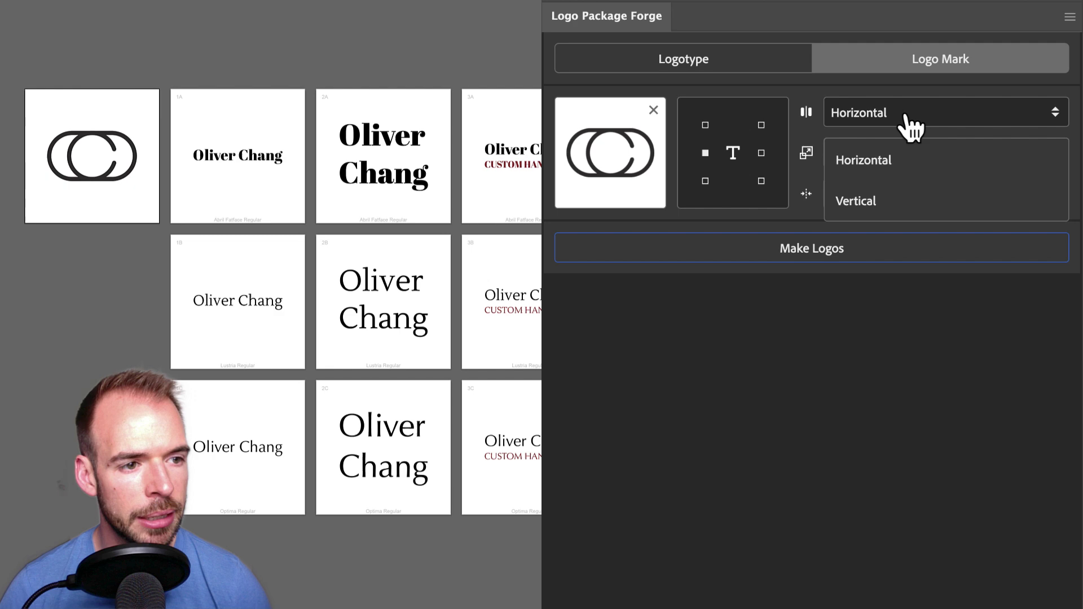
{"action": "left_click", "coordinate": [885, 202]}
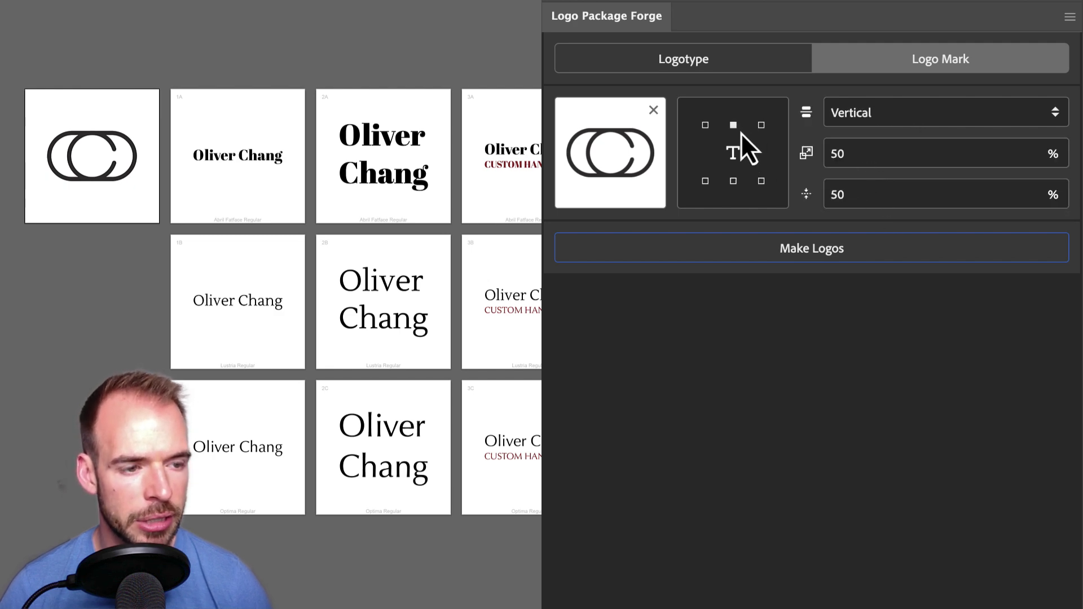
Set the mark size to 100 and spacing to 15, then generate the vertical lockups
{"action": "left_click_drag", "start_coordinate": [852, 152], "coordinate": [827, 153]}
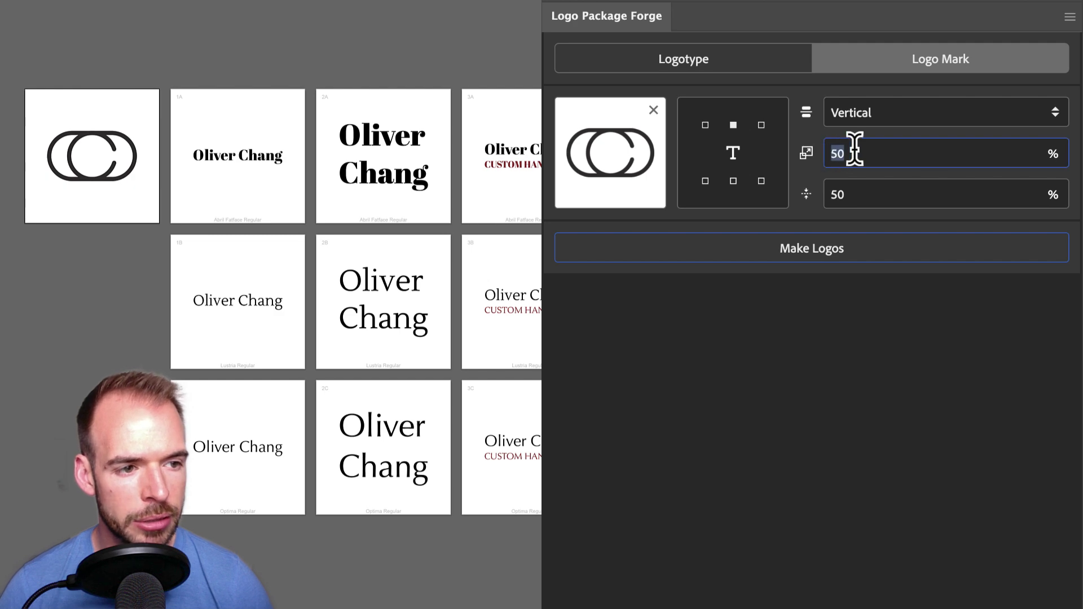
{"action": "type", "text": "100"}
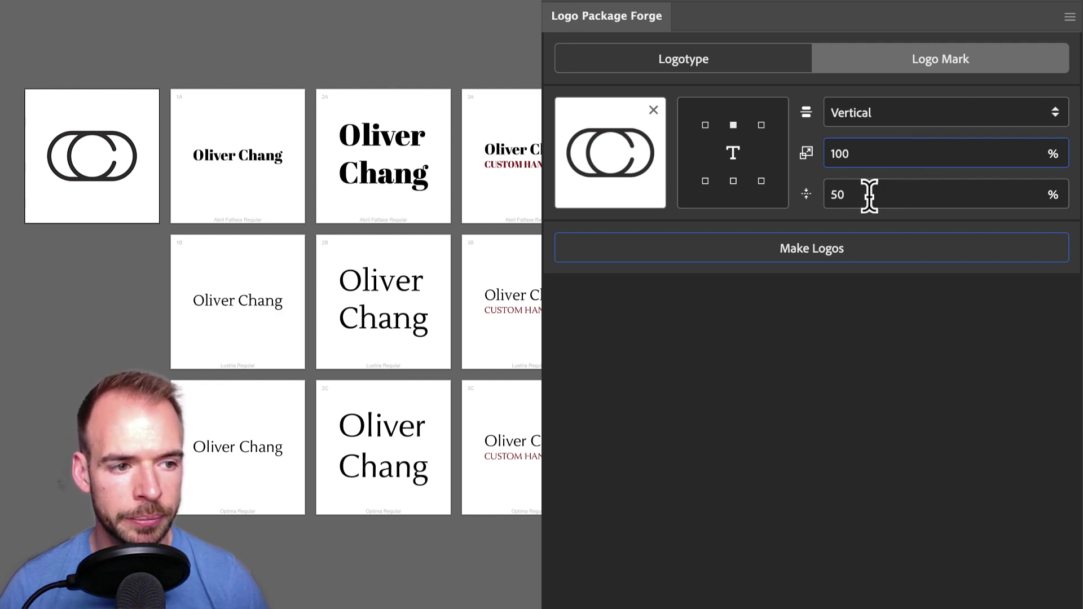
{"action": "left_click_drag", "start_coordinate": [869, 196], "coordinate": [829, 194]}
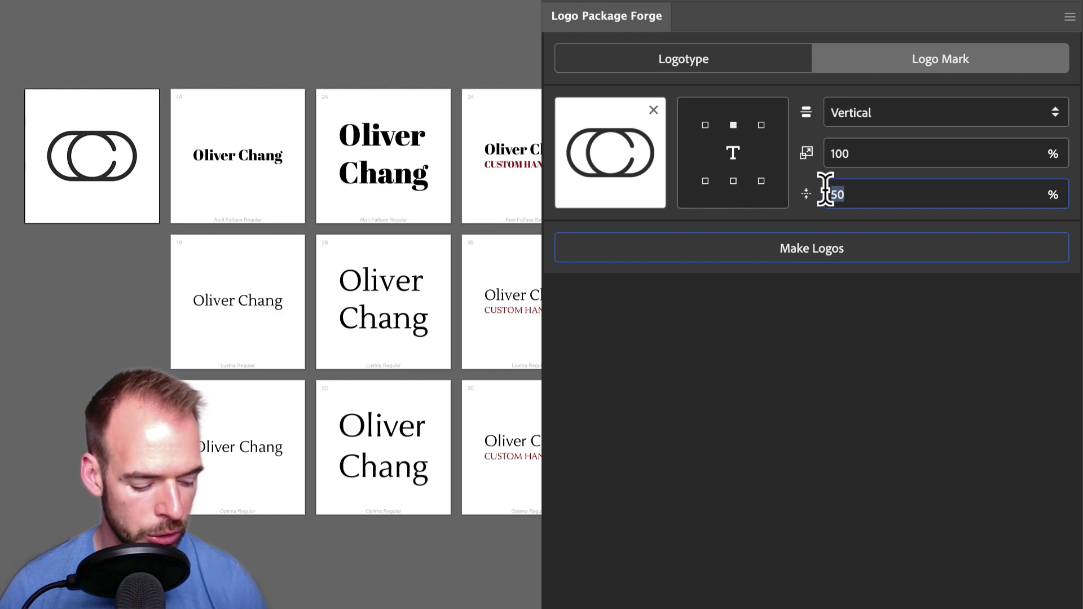
{"action": "type", "text": "15"}
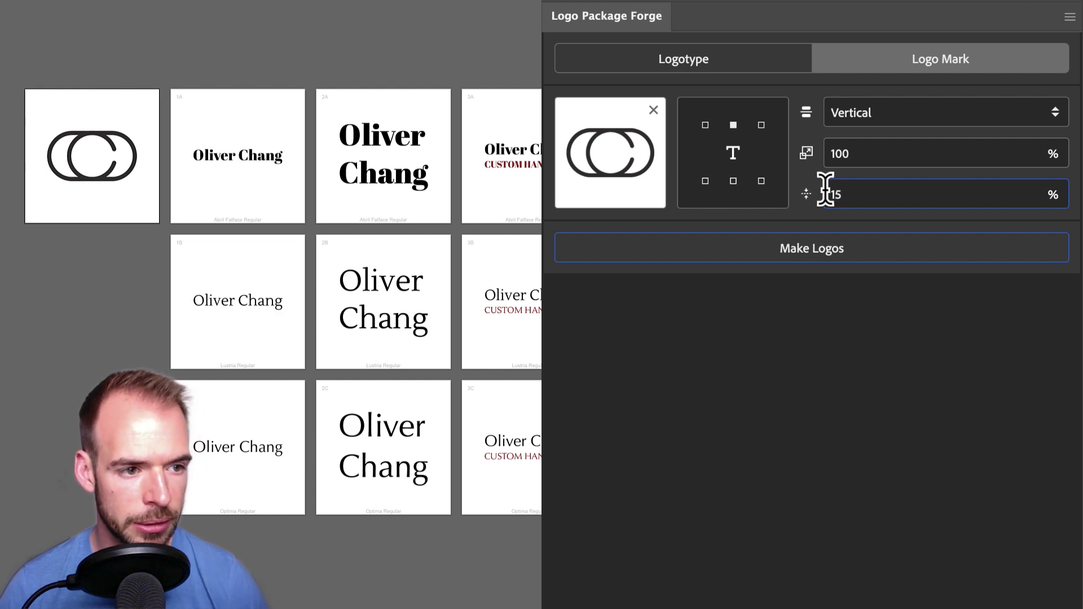
{"action": "left_click", "coordinate": [828, 252]}
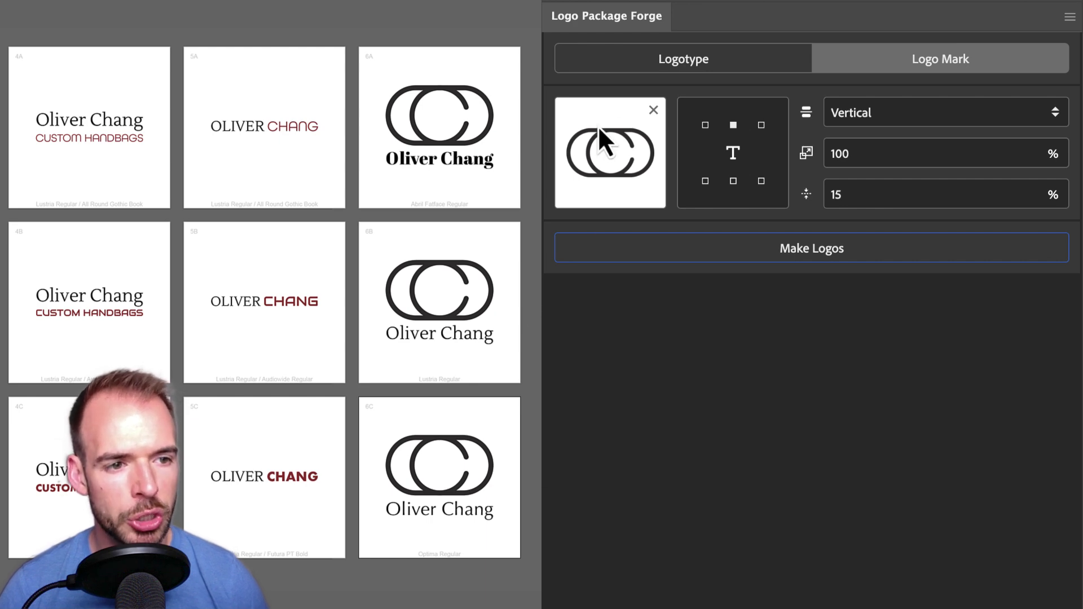
Remove the double-C mark from the logo mark thumbnail slot
{"action": "left_click", "coordinate": [653, 110]}
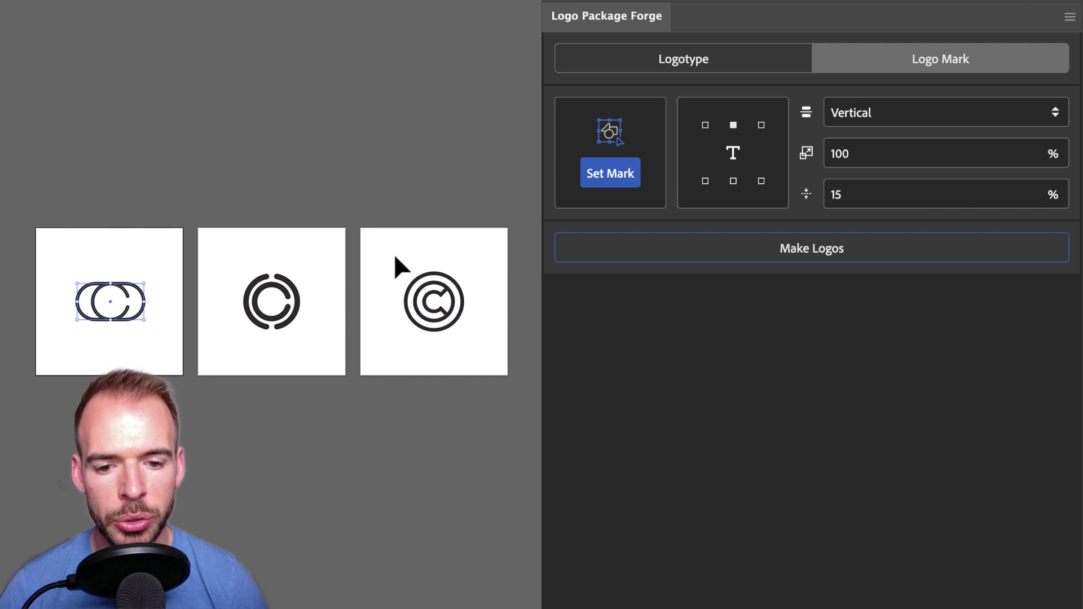
Set the third artboard's circled C as the mark, Horizontal layout, at 30% size
{"action": "left_click_drag", "start_coordinate": [392, 251], "coordinate": [483, 342]}
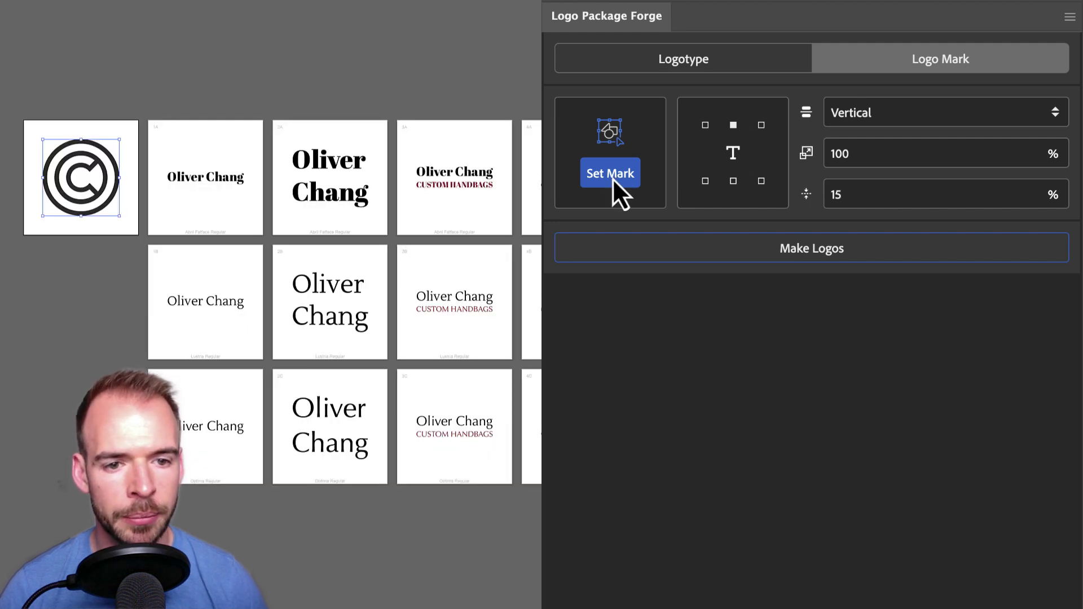
{"action": "left_click", "coordinate": [612, 179]}
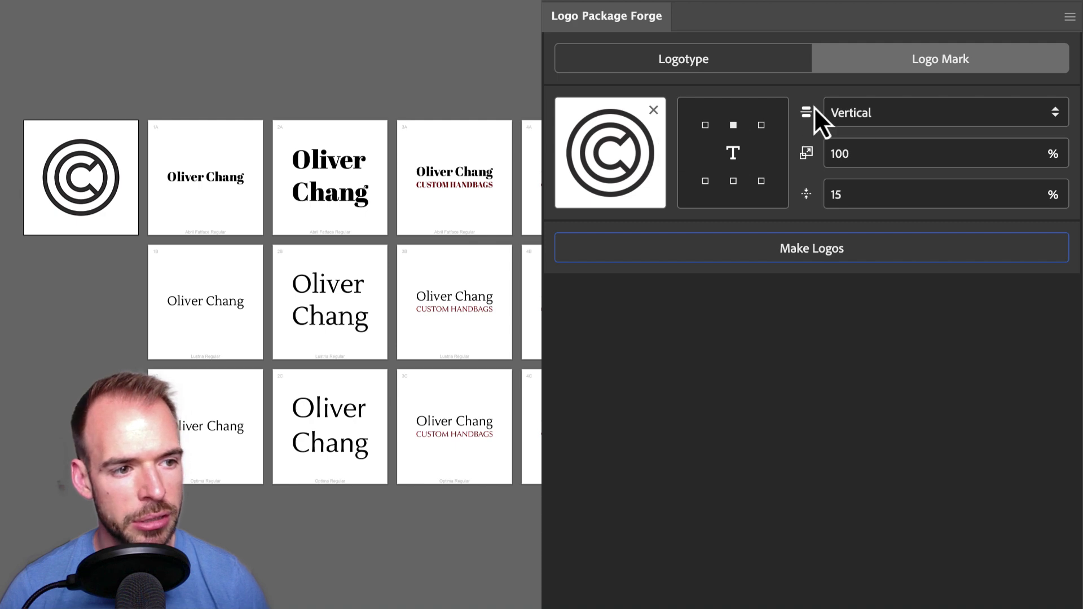
{"action": "left_click", "coordinate": [900, 113]}
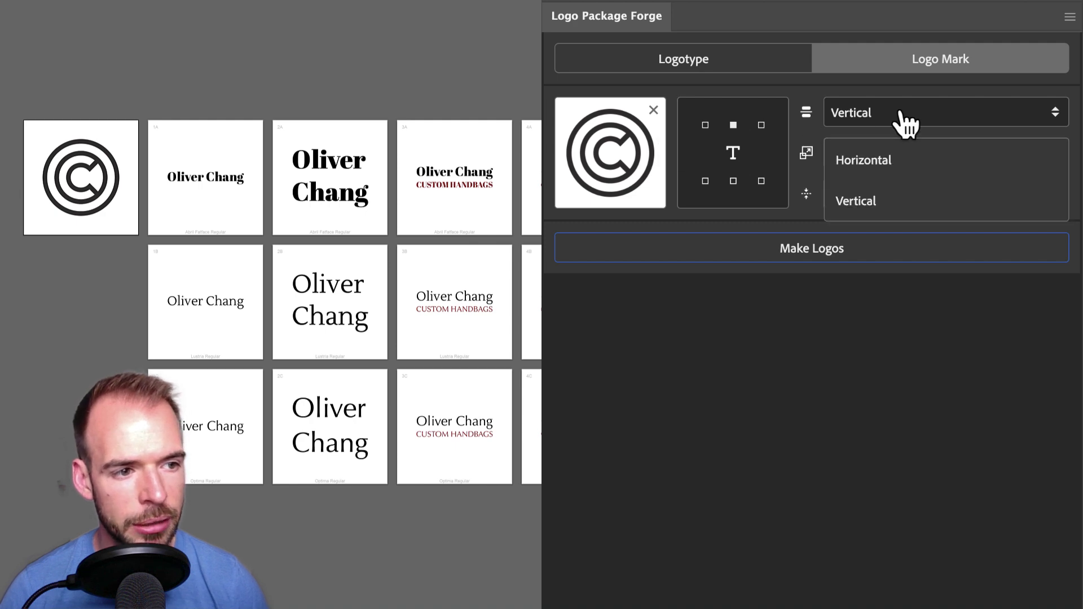
{"action": "left_click", "coordinate": [887, 160]}
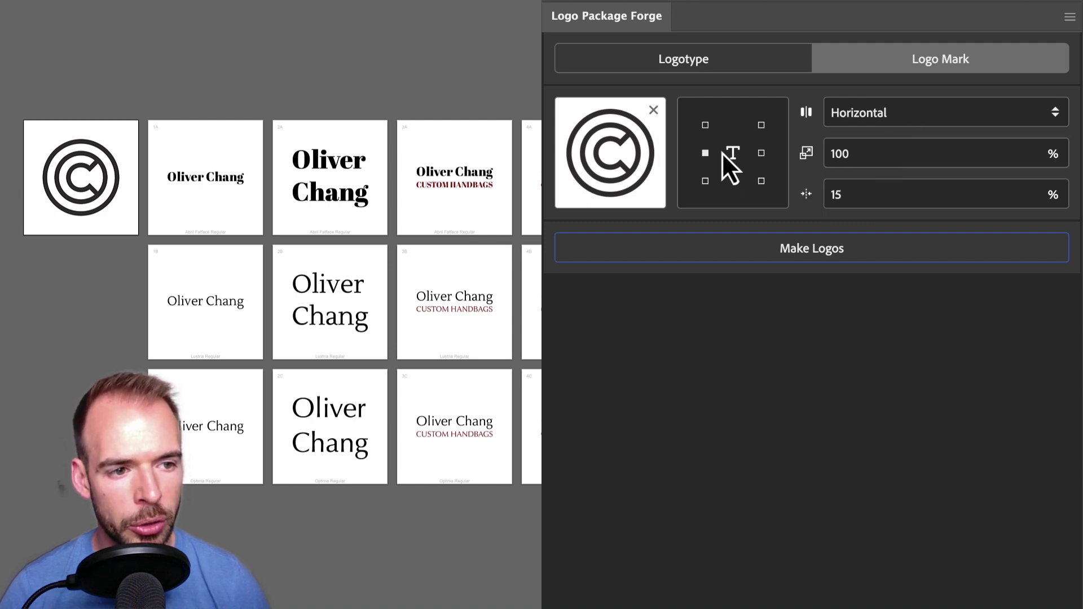
{"action": "left_click", "coordinate": [866, 151]}
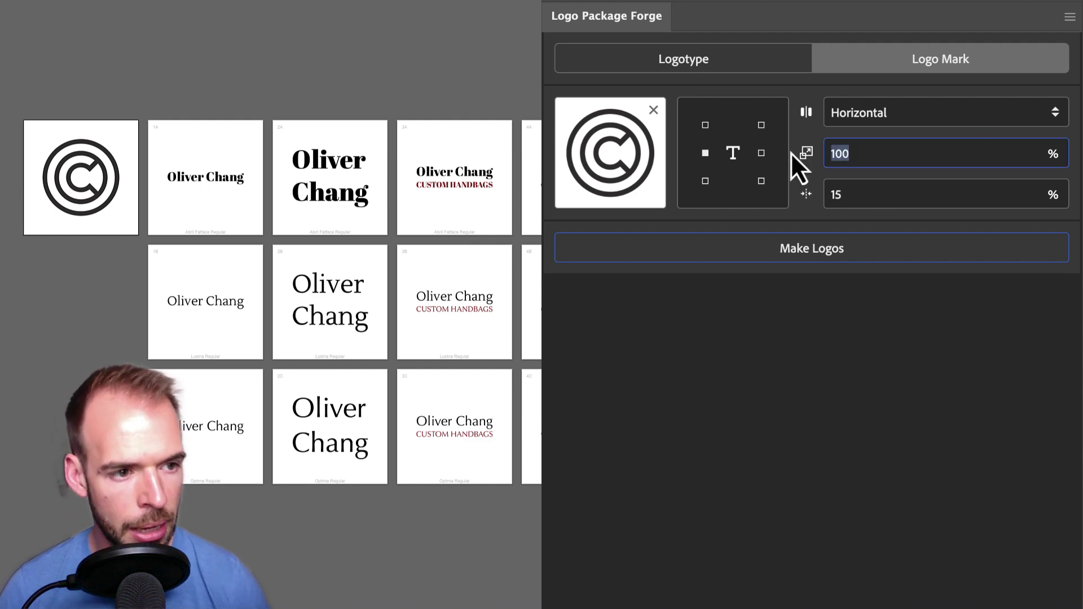
{"action": "type", "text": "30"}
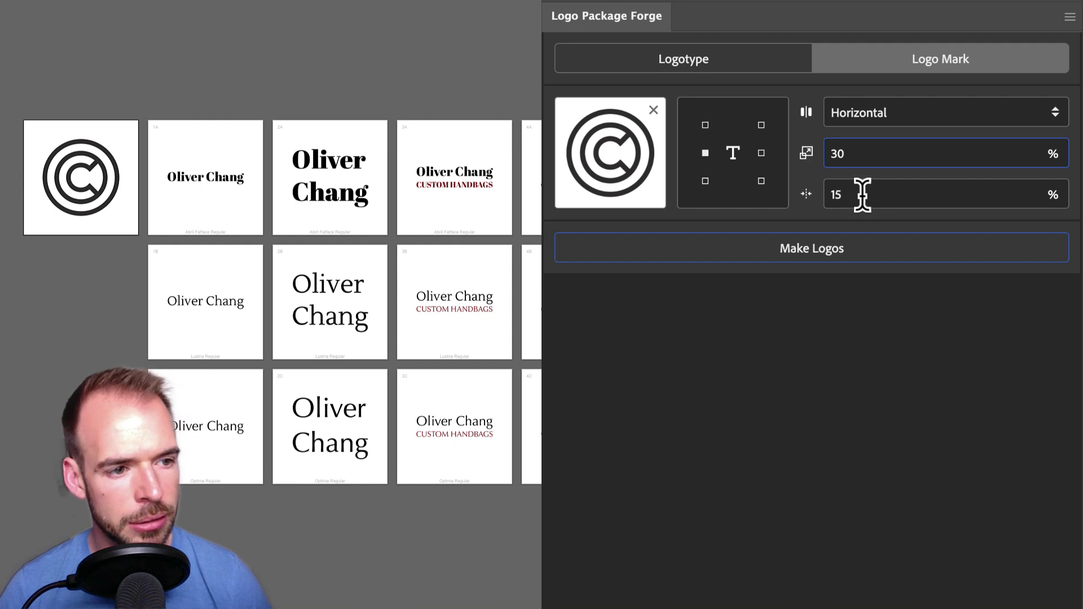
Generate the horizontal circled-C lockups and scroll right to view the new artboard column
{"action": "left_click", "coordinate": [816, 254]}
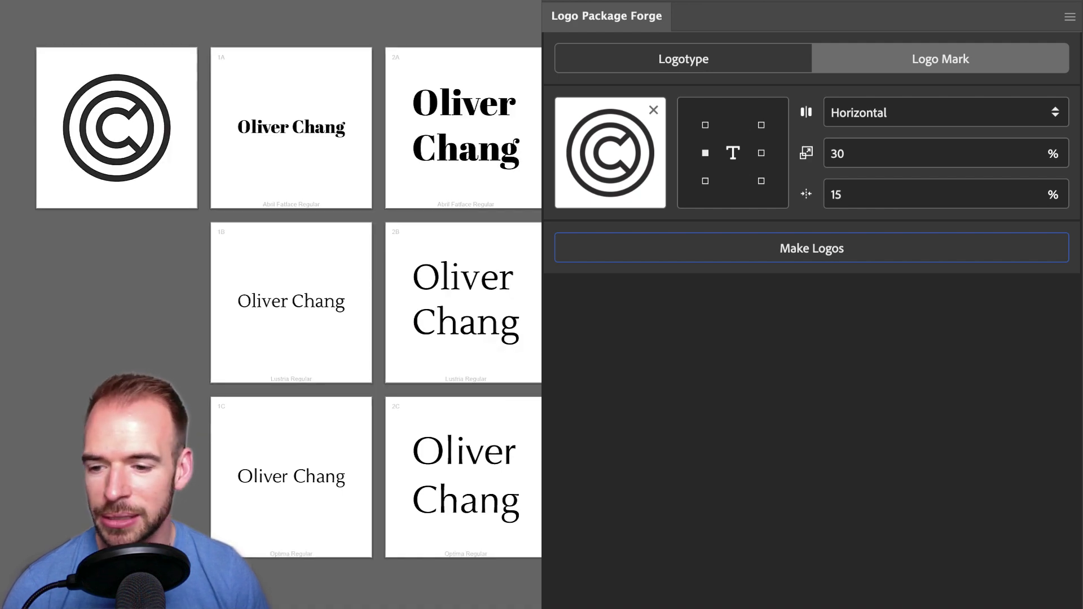
{"action": "scroll", "coordinate": [189, 230], "scroll_direction": "right", "scroll_amount": 5}
{"action": "scroll", "coordinate": [69, 84], "scroll_direction": "right", "scroll_amount": 15}
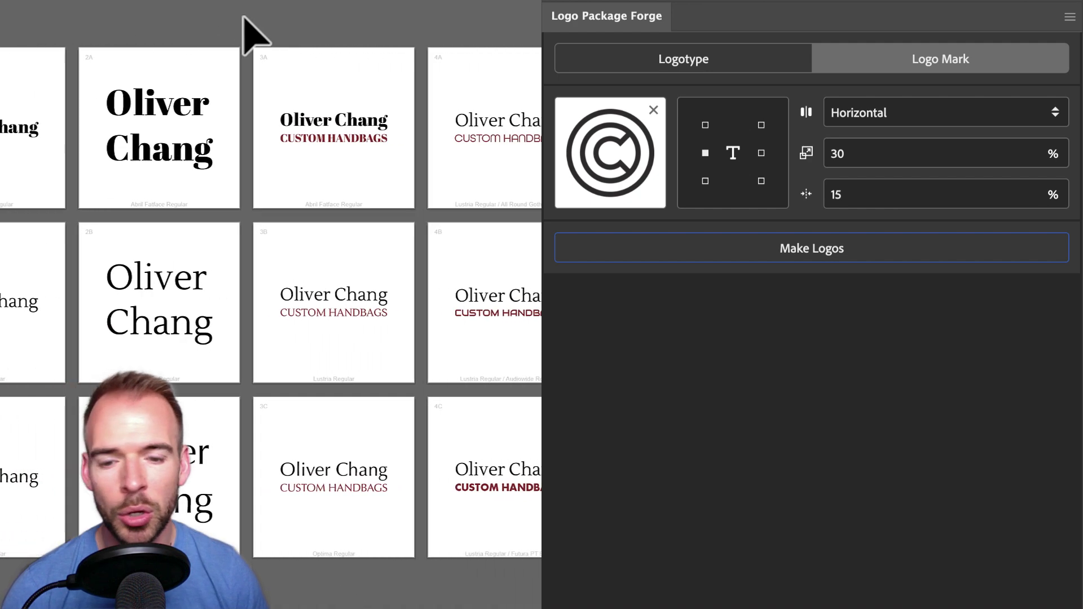
{"action": "scroll", "coordinate": [283, 5], "scroll_direction": "right", "scroll_amount": 4}
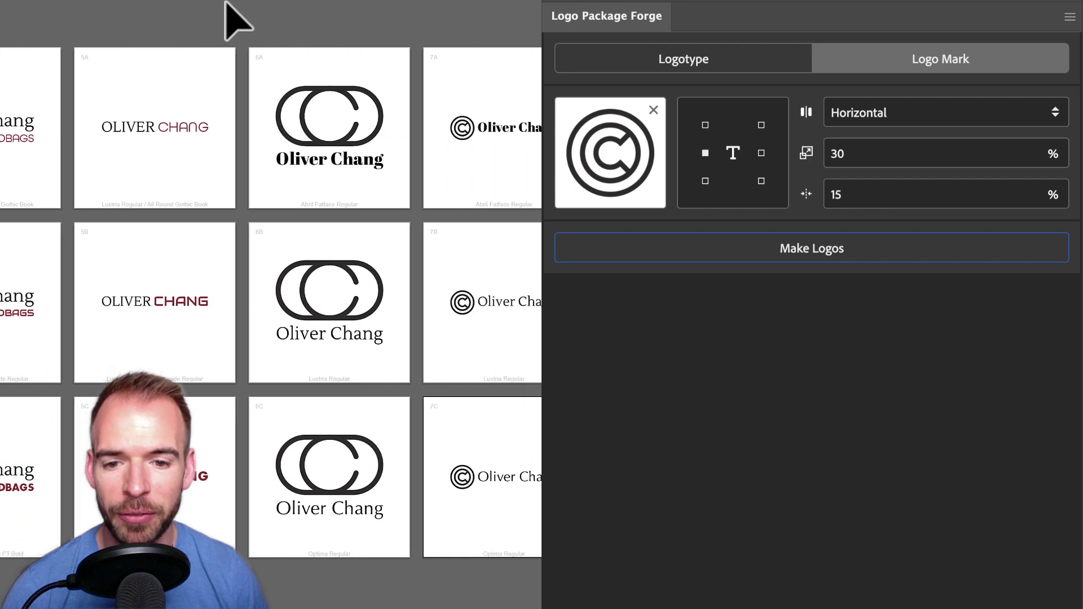